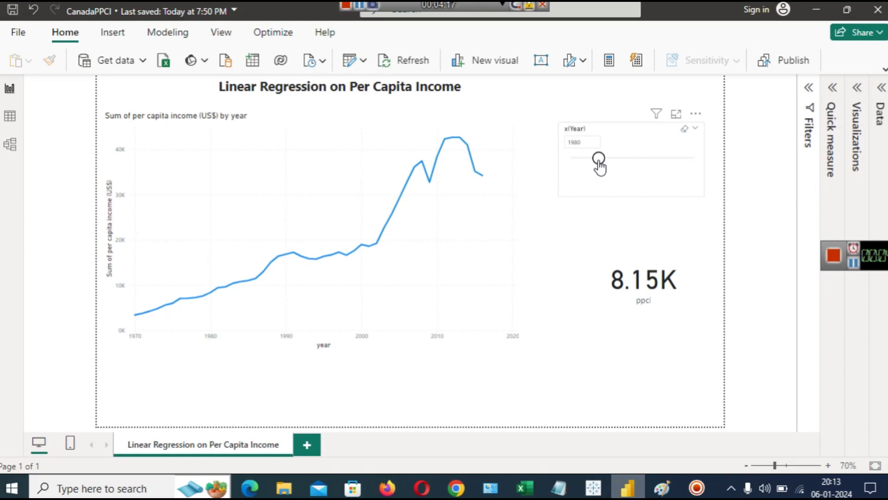
- Move the x(Year) slicer through 1985, 1992 and 1983 to compare the predicted per capita income
left_click_drag(599, 159, 612, 160)
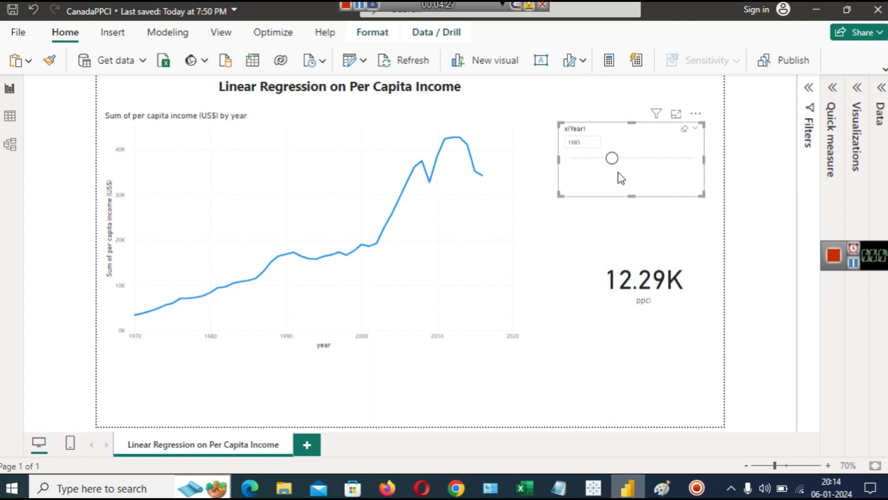
left_click_drag(612, 159, 633, 159)
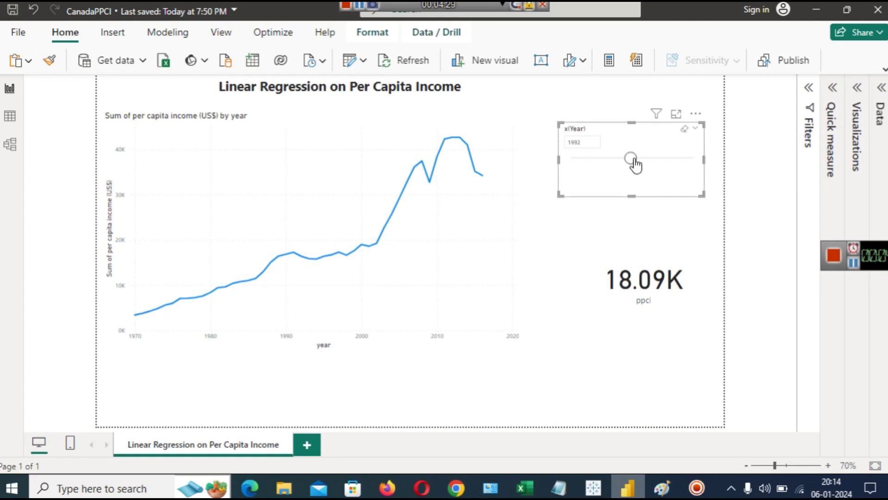
left_click_drag(634, 159, 611, 160)
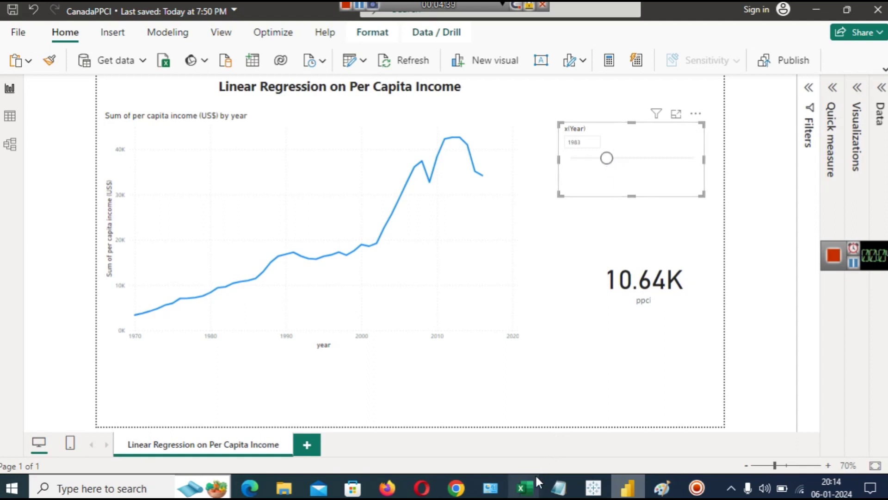
- Switch to the canada_per_capita_income workbook in Excel
left_click(530, 490)
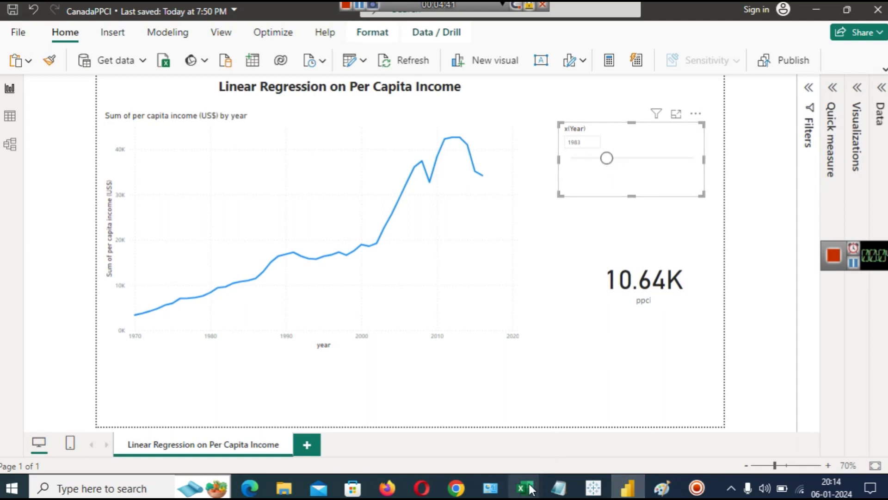
left_click(553, 462)
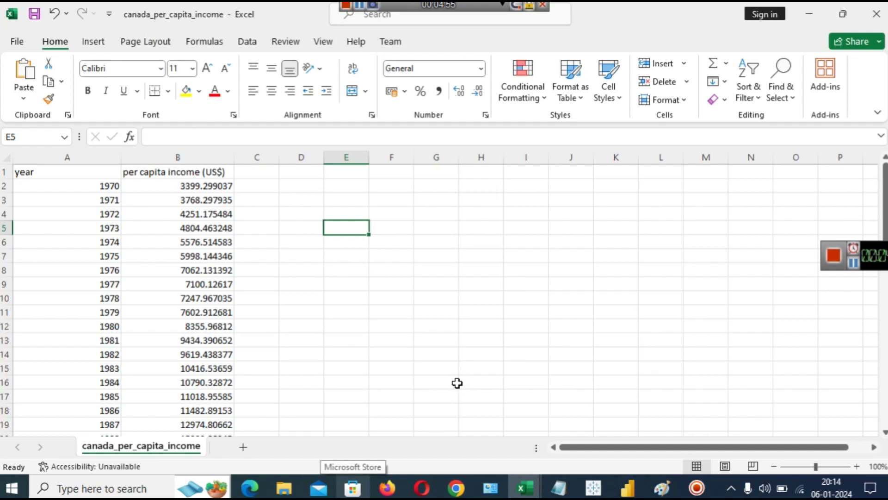
key("ctrl+shift+plus")
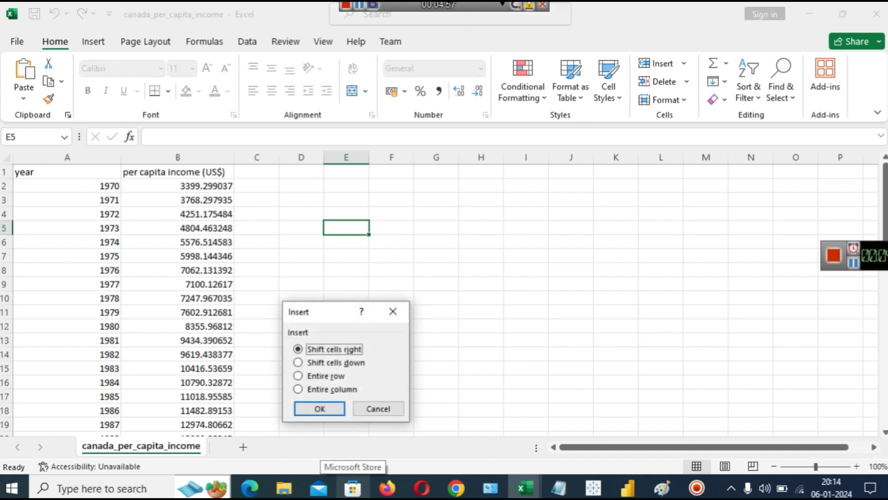
mouse_move(456, 486)
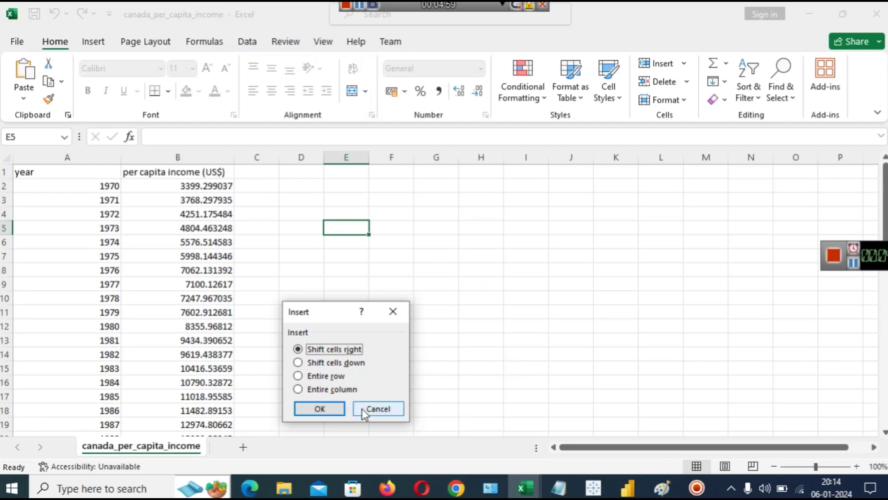
left_click(361, 408)
- Enlarge the sheet to 178% and examine the headers and first values of the year and per capita income columns
left_click_drag(815, 466, 831, 466)
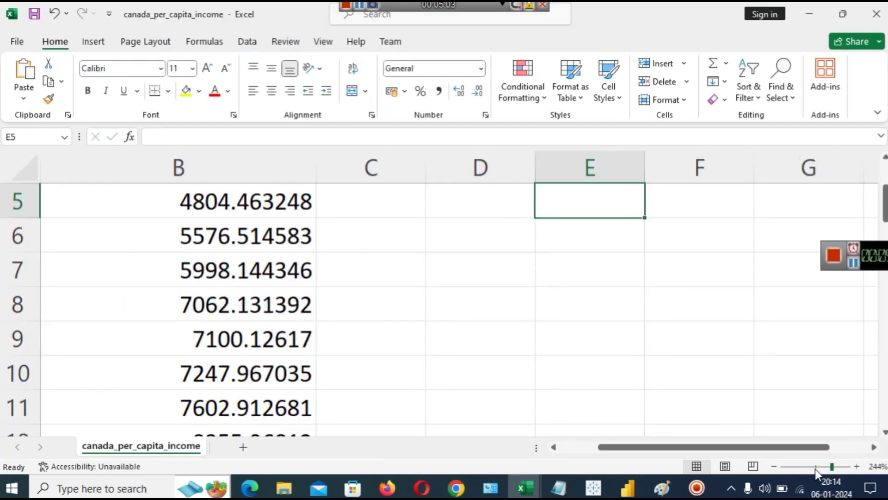
left_click_drag(831, 466, 825, 466)
left_click_drag(884, 206, 883, 194)
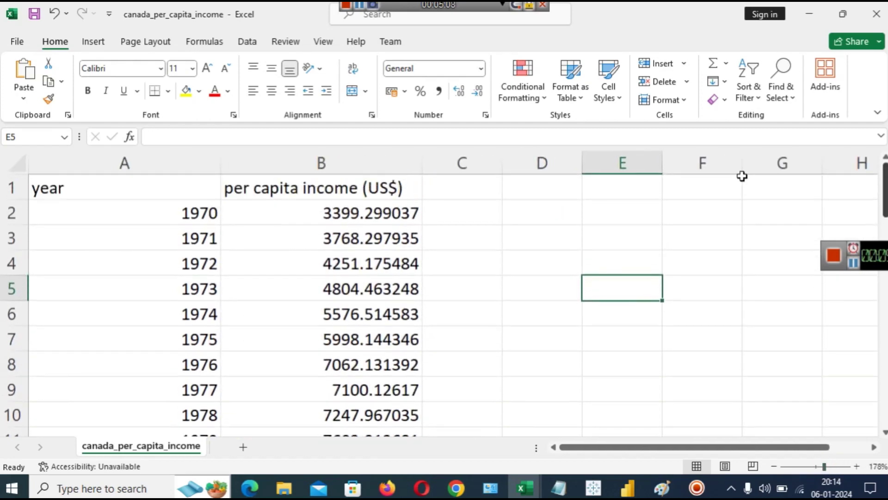
left_click(76, 194)
left_click(253, 191)
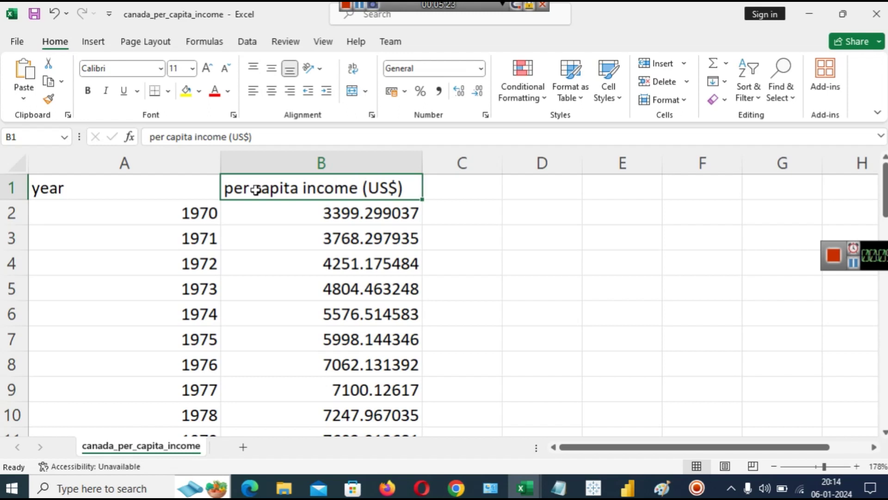
left_click(179, 221)
left_click(357, 215)
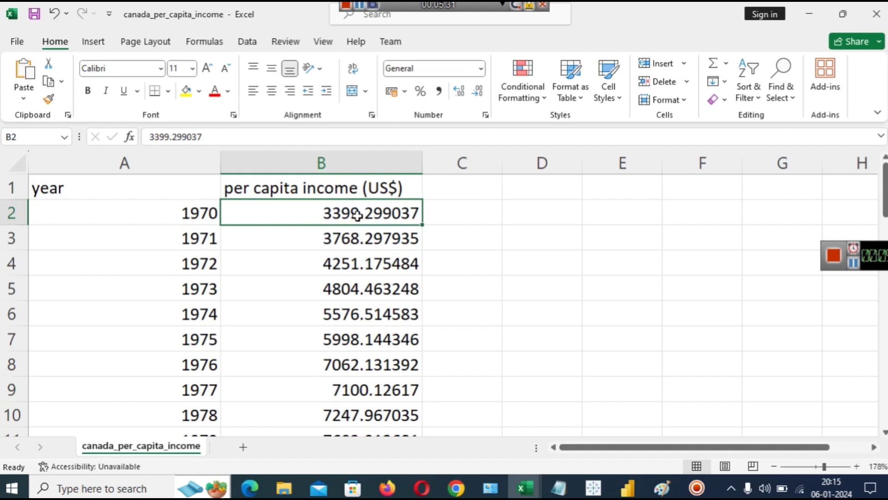
left_click(165, 212)
- Go through the year and per capita income values row by row, down to the 1987 record in row 19
key("Down")
key("Down")
key("Down")
key("Down")
key("Up")
key("Up")
key("Up")
key("Up")
key("Right")
key("Down")
key("Down")
key("Down")
key("Down")
key("Down")
key("Down")
key("Down")
key("Down")
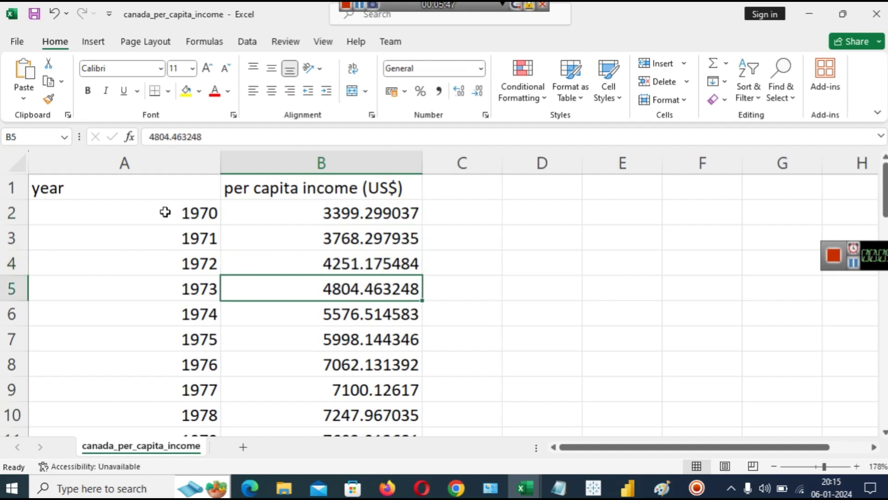
key("Down")
key("Down")
key("Down")
key("Down")
key("Down")
key("Down")
key("Down")
key("Down")
key("Down")
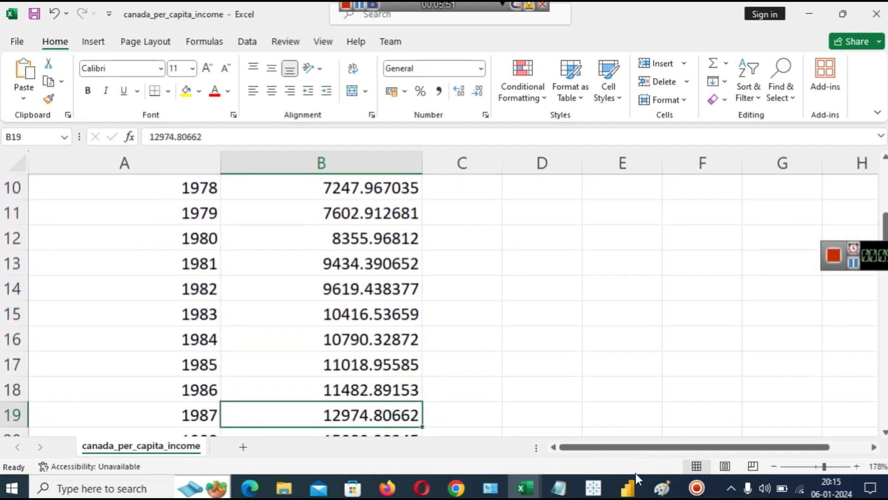
- Switch back to the Power BI report and inspect the last and first data points of the per capita income line chart
mouse_move(628, 486)
left_click(604, 402)
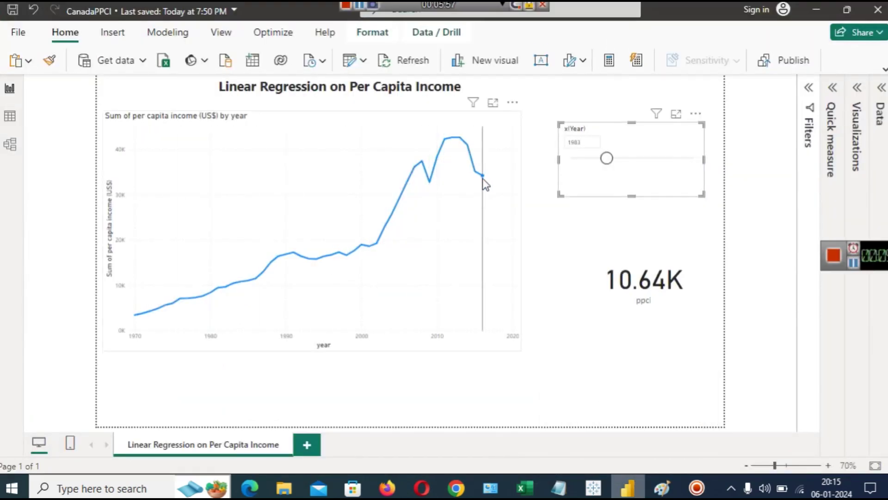
mouse_move(482, 177)
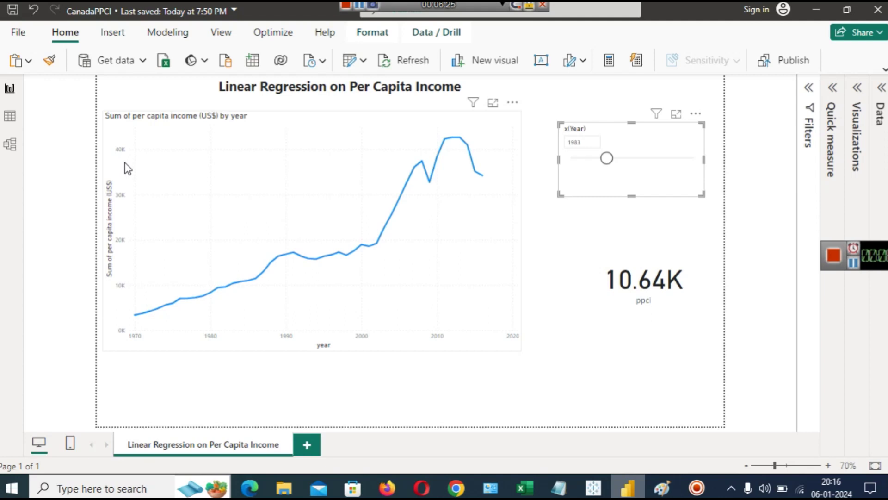
mouse_move(137, 315)
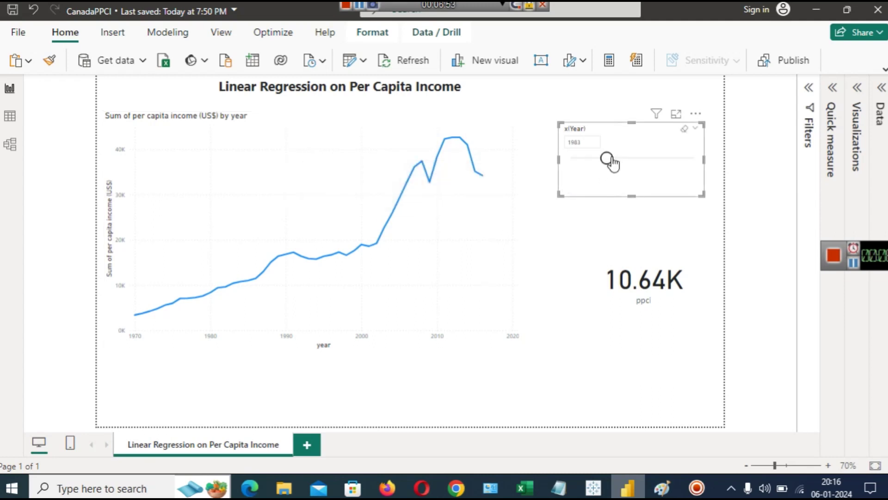
- Move the x(Year) slicer through 1986, 1999, 2002 and 2009 to compare the predictions with the line chart
left_click_drag(608, 160, 617, 162)
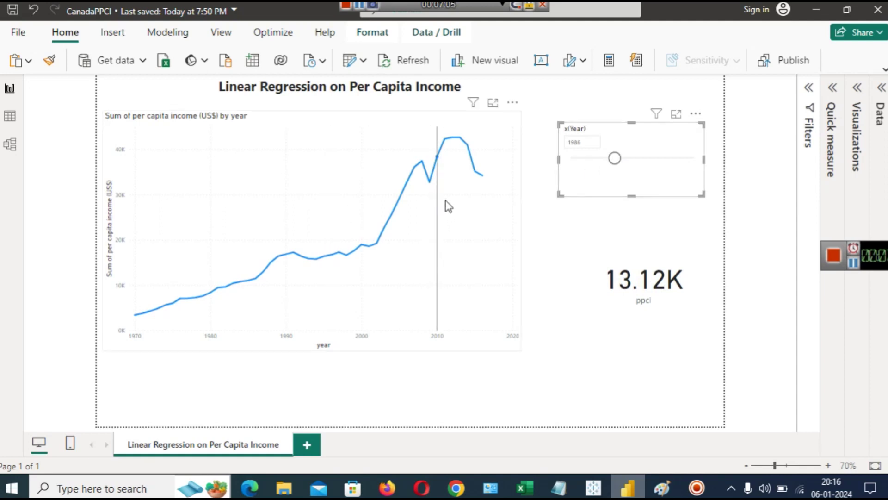
mouse_move(452, 208)
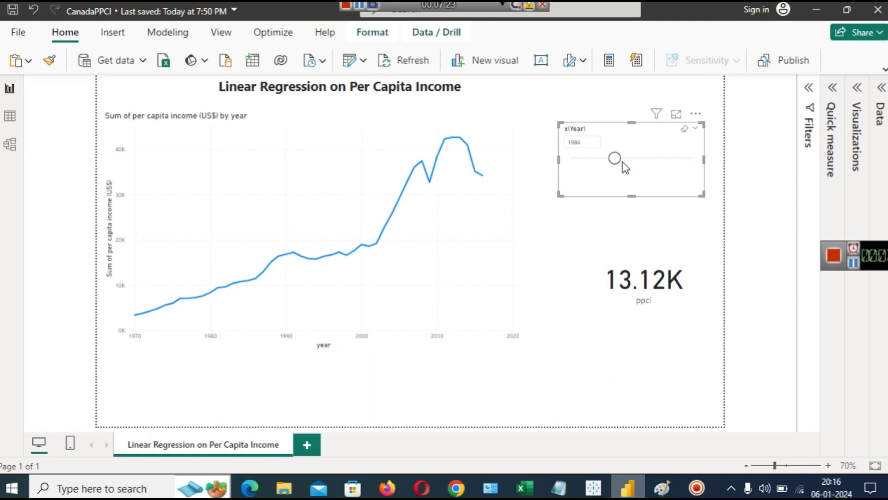
left_click_drag(616, 159, 654, 168)
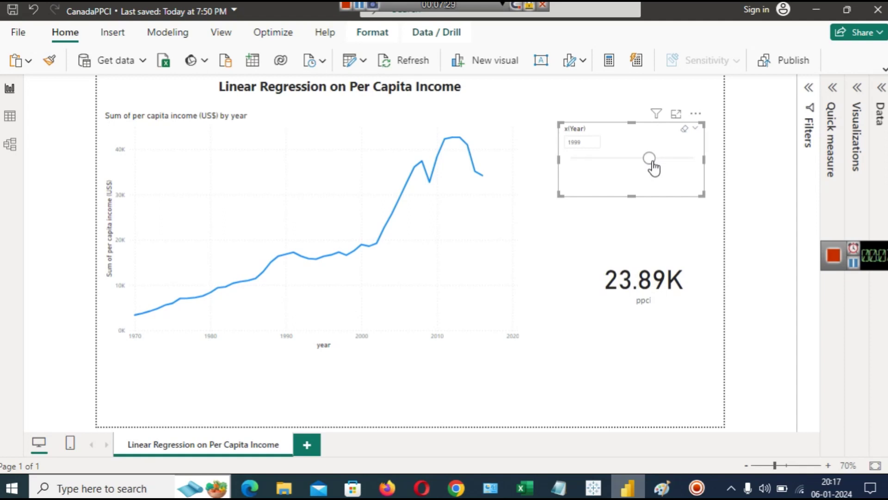
left_click_drag(654, 167, 661, 168)
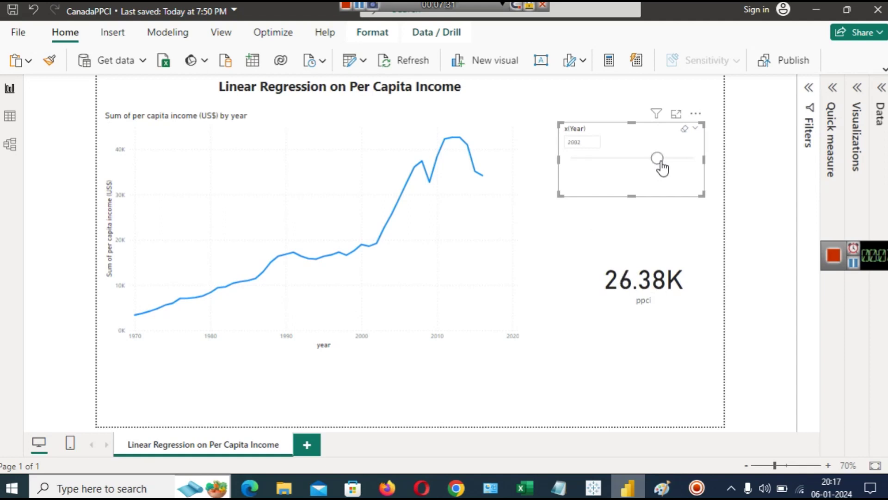
left_click(568, 142)
double_click(581, 142)
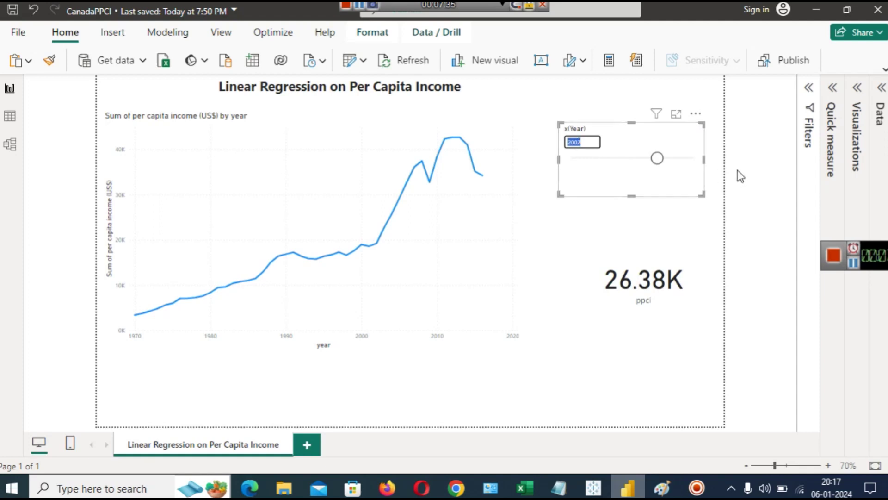
left_click_drag(659, 159, 680, 171)
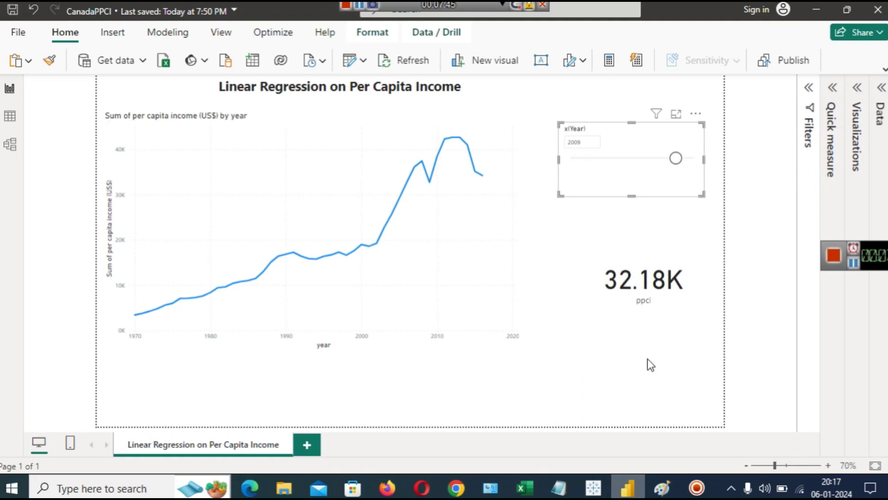
- Review the slope and intercept formulas in the percapitalinearregression image in Paint, and return to the Power BI report
mouse_move(662, 487)
left_click(662, 461)
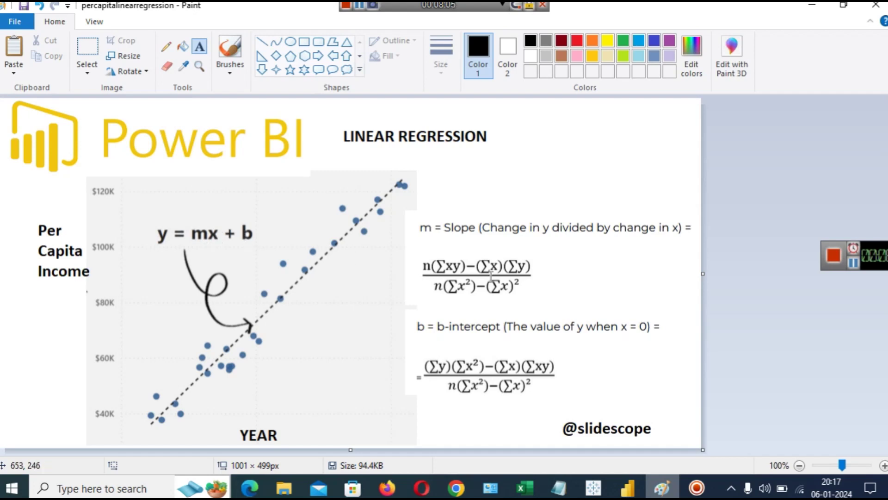
left_click(359, 7)
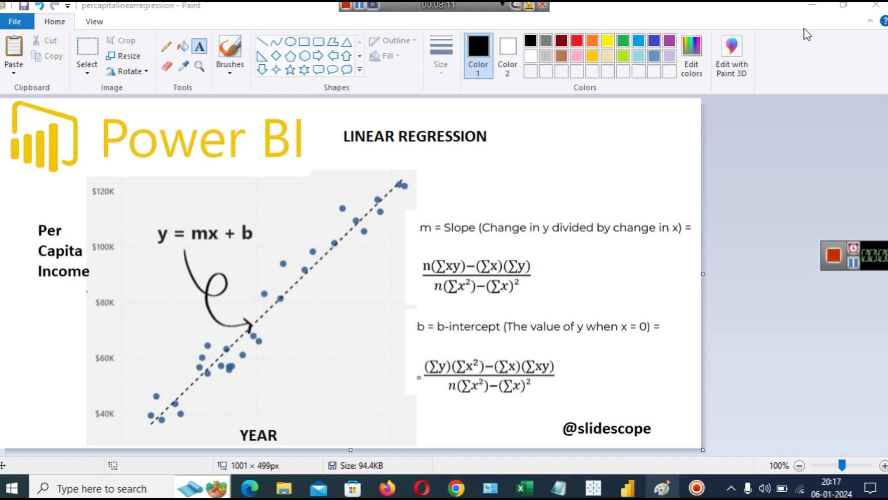
left_click(811, 6)
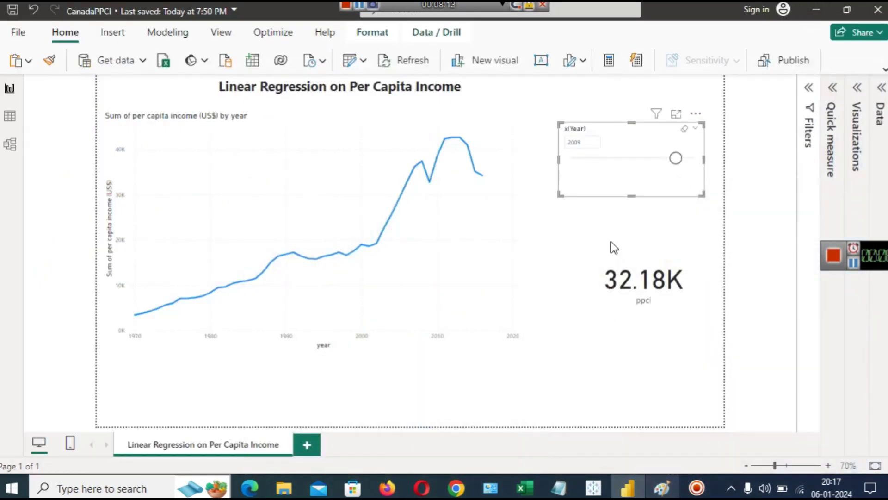
mouse_move(486, 325)
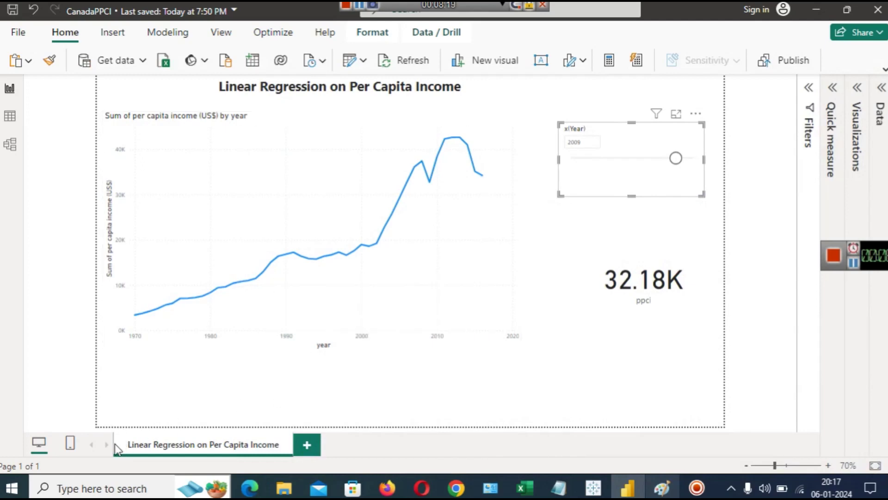
- Find Power BI Desktop by searching Windows for "power" and open a new blank report
left_click(96, 486)
type("p")
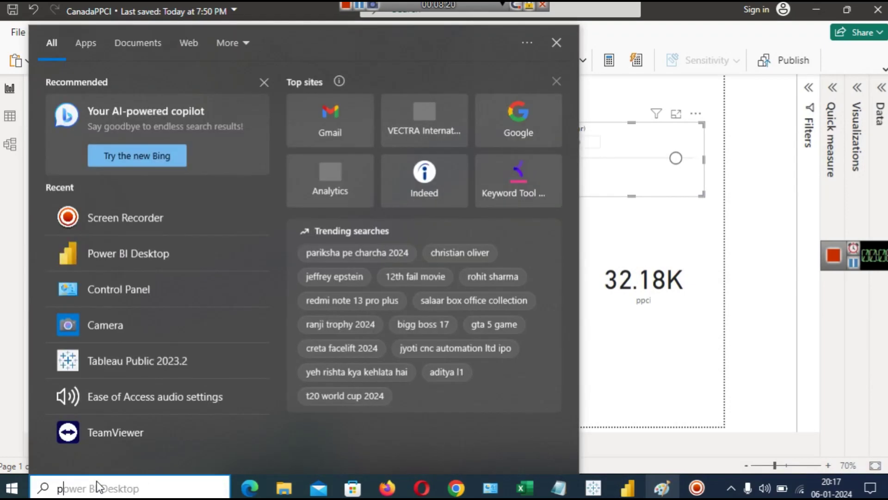
type("ower")
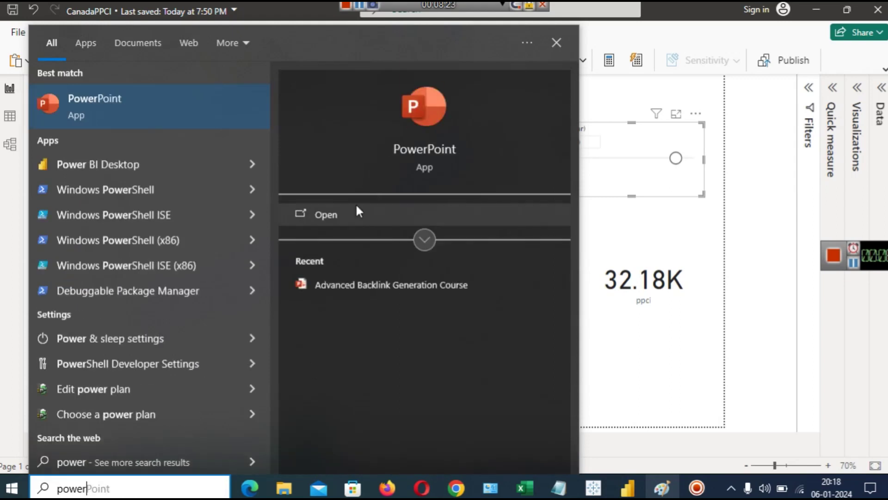
left_click(265, 158)
left_click(323, 214)
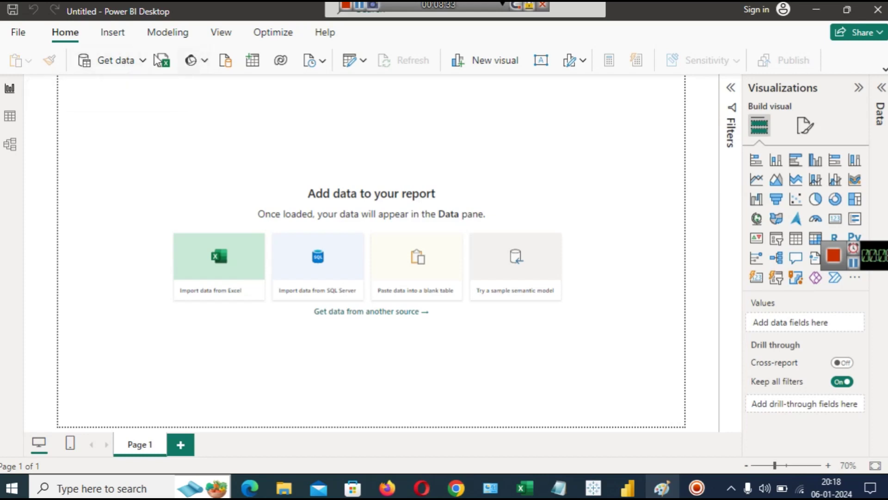
- Import the canada_per_capita_income file from the datasets folder as Text/CSV data and load it into the report
left_click(129, 63)
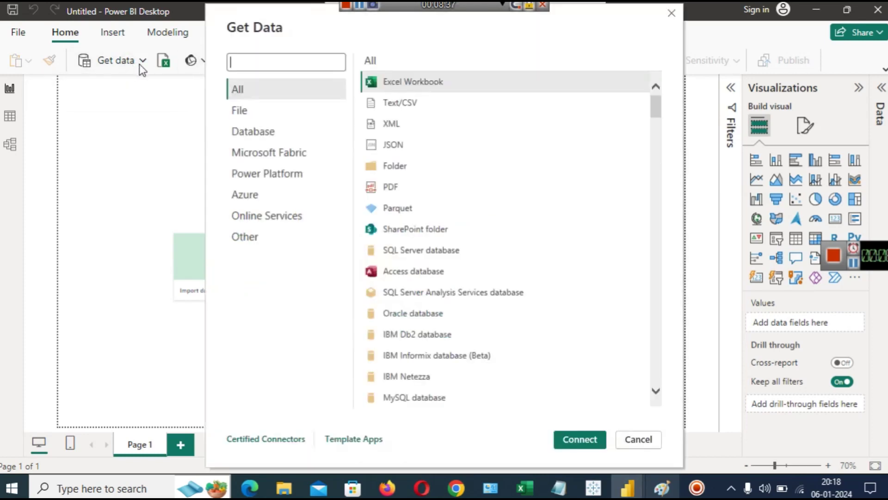
left_click(434, 110)
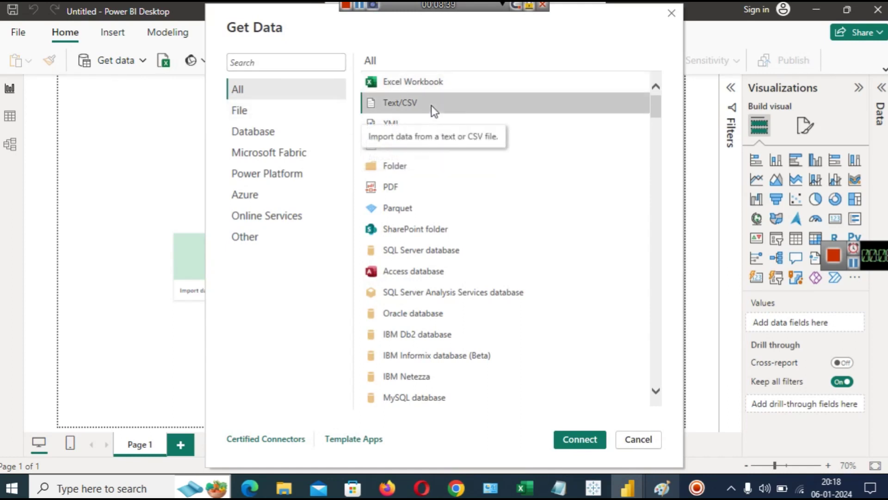
left_click(587, 439)
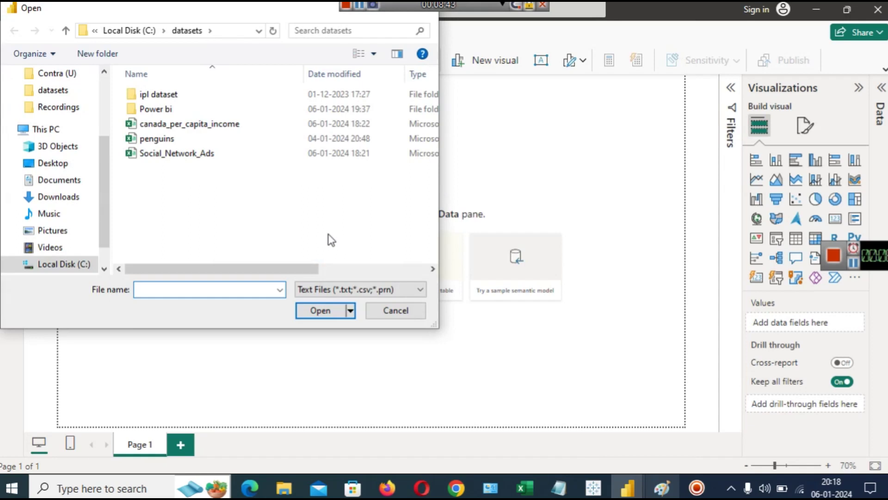
left_click(192, 123)
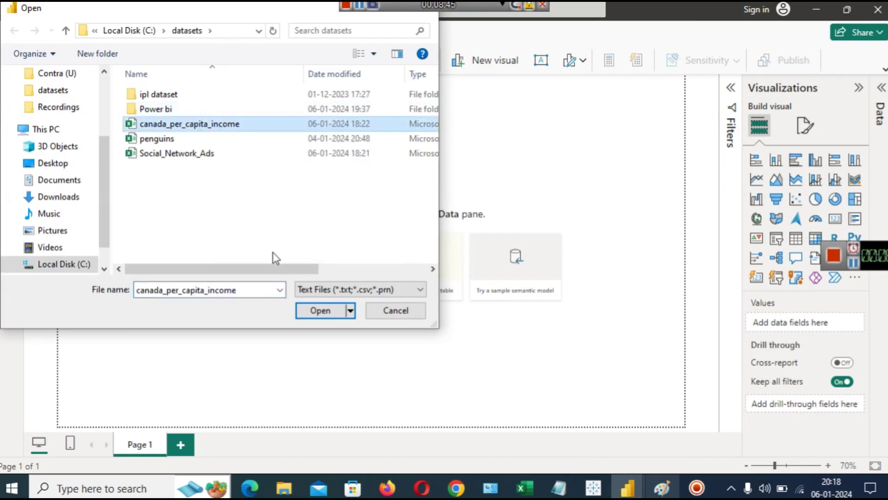
left_click(303, 310)
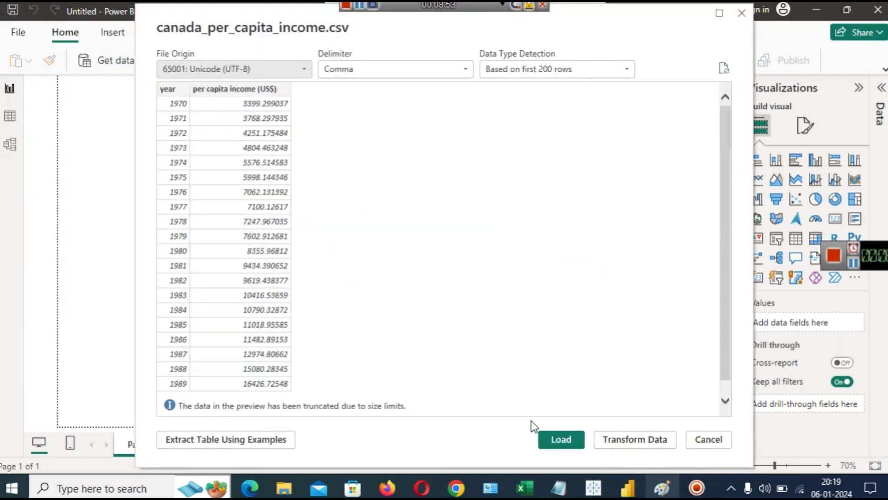
left_click(555, 440)
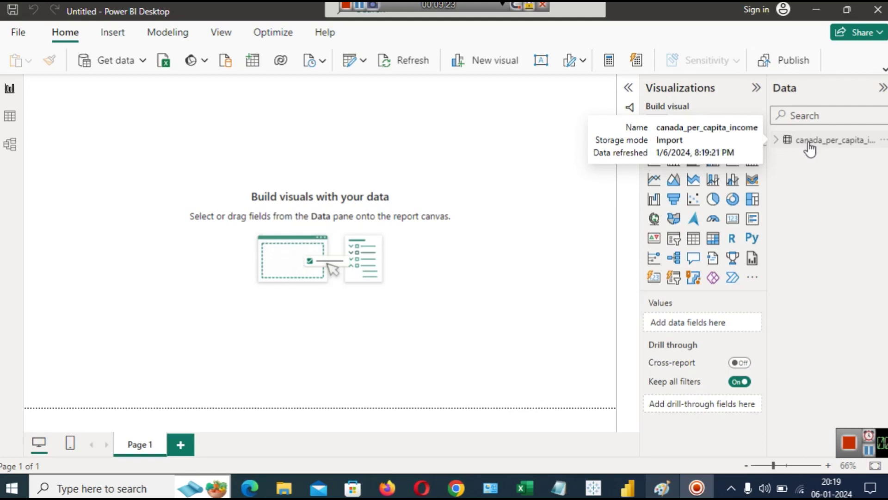
- Show the fields of the canada_per_capita_income table and place an empty line chart in the upper area of the page
left_click(777, 142)
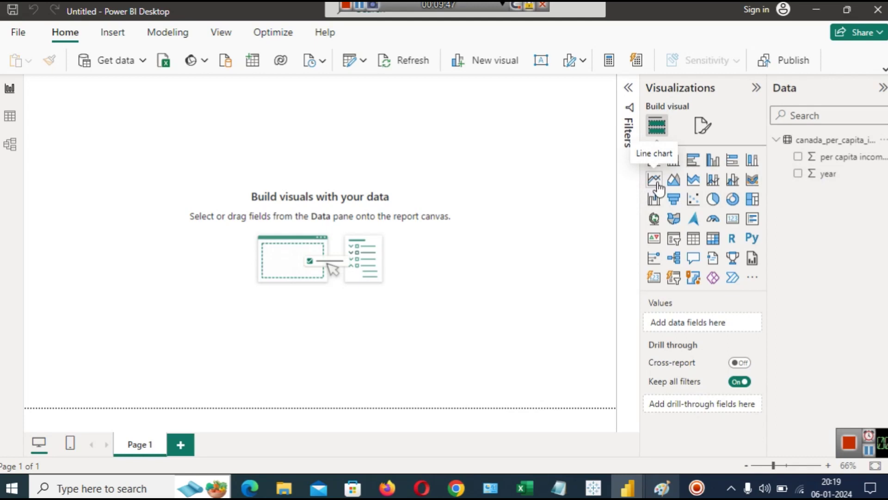
left_click(655, 181)
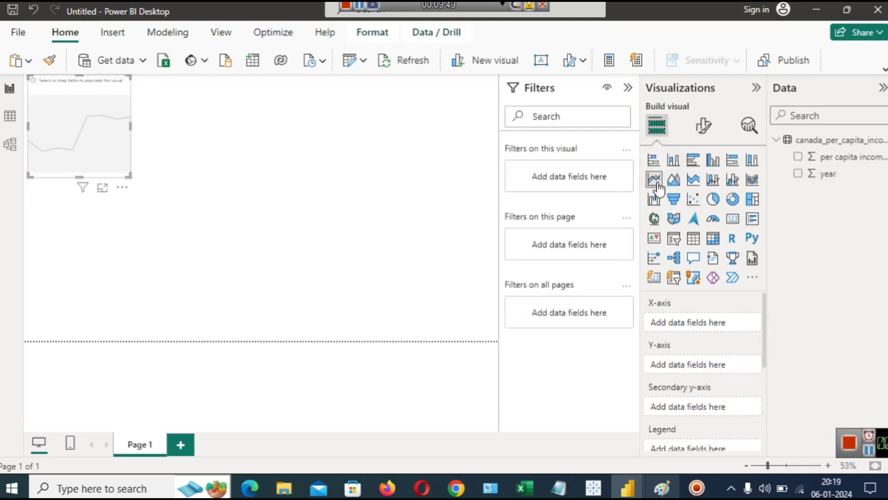
left_click_drag(83, 130, 171, 194)
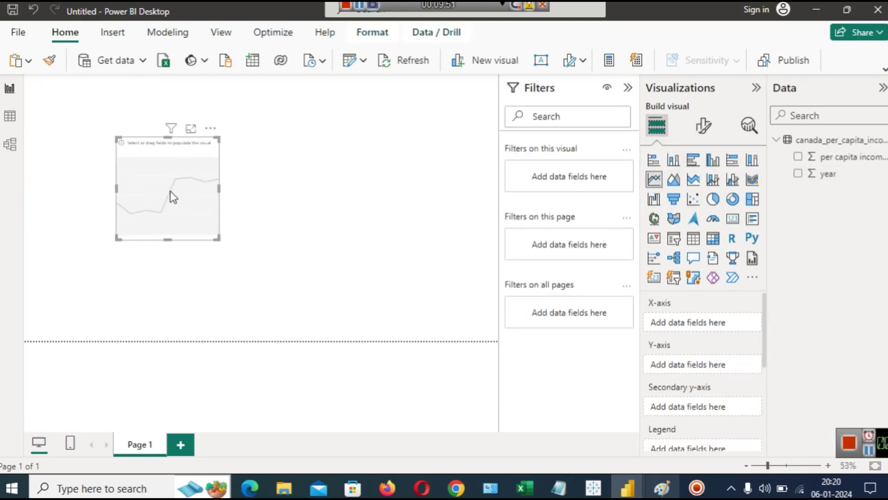
- Try adding per capita income and year to the line chart as summed values, and undo both additions
left_click(799, 158)
left_click(798, 174)
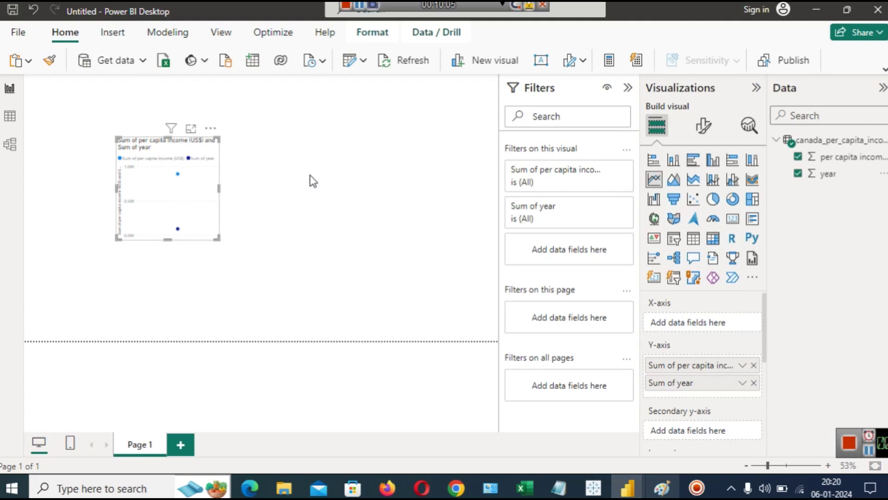
key("ctrl+z")
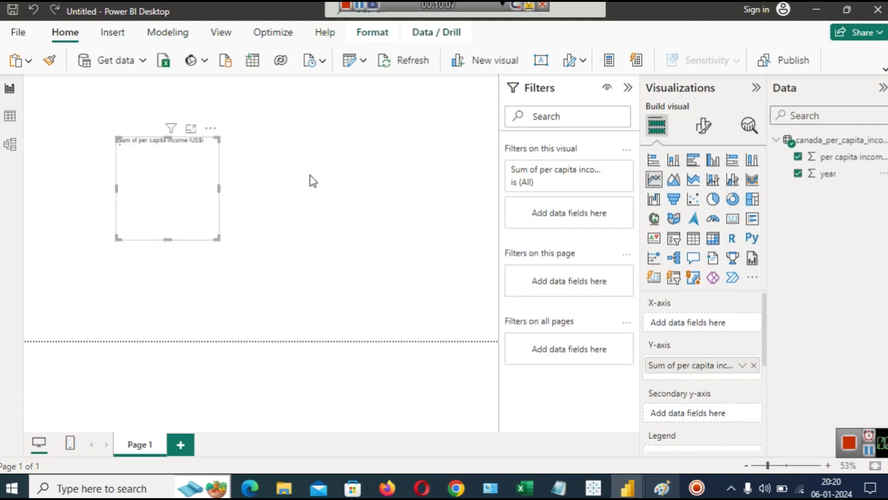
key("ctrl+z")
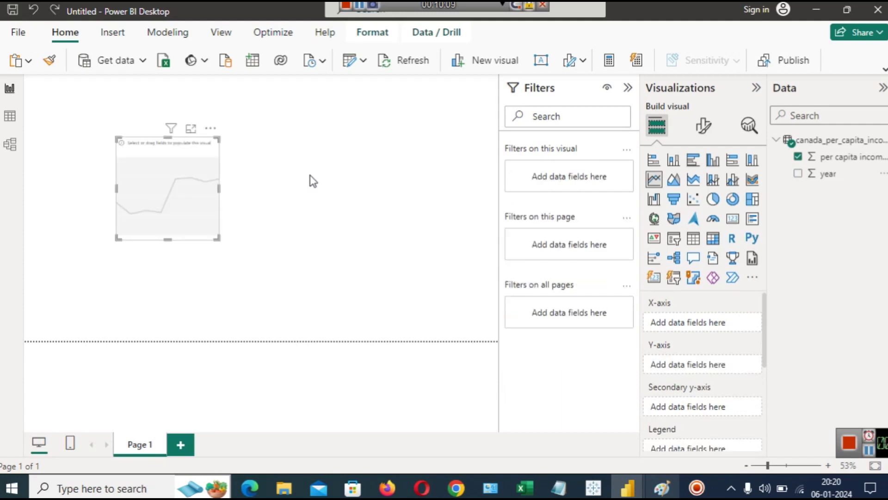
- Check the line chart in the finished CanadaPPCI report and return to the untitled report
mouse_move(634, 492)
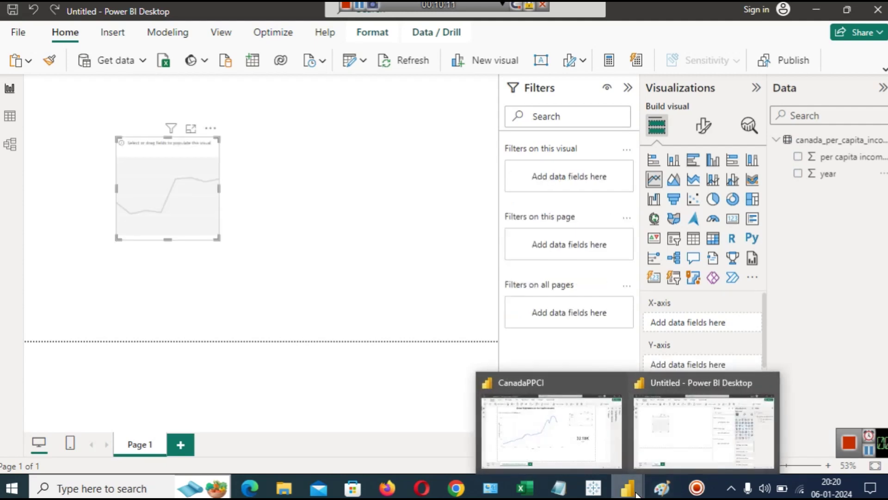
left_click(602, 465)
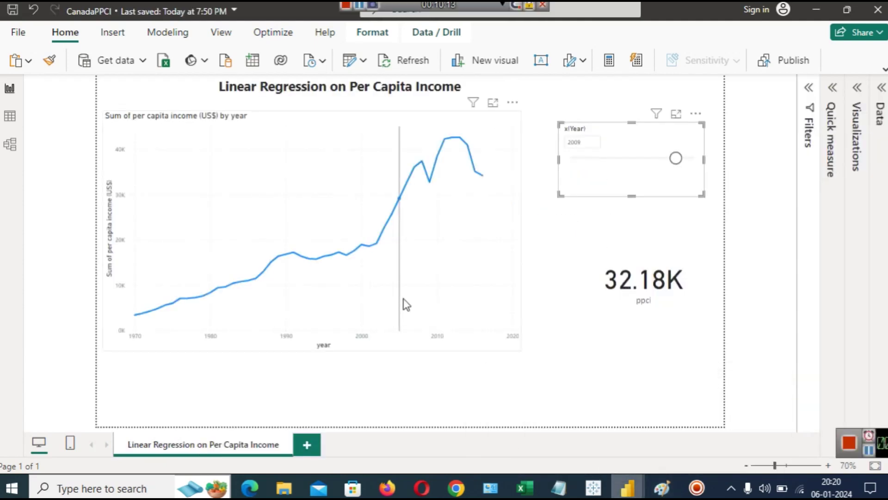
left_click(818, 11)
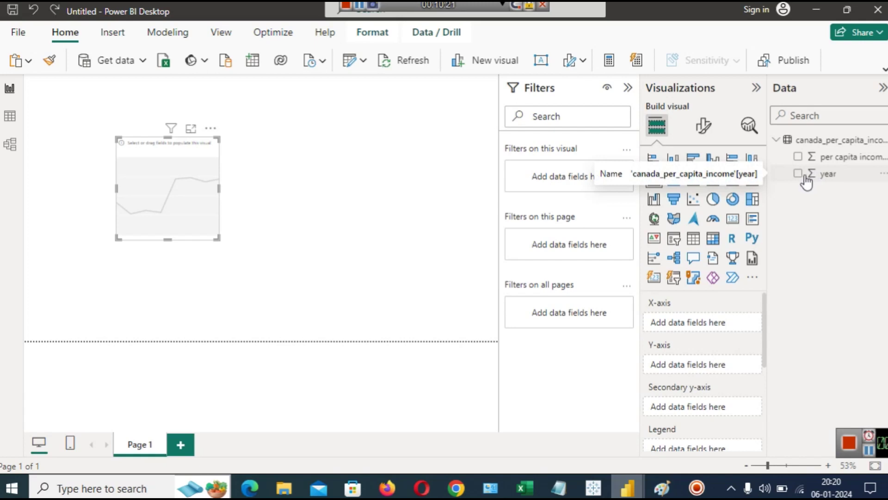
- Set the default summarization of the year column to Don't summarize
left_click(818, 175)
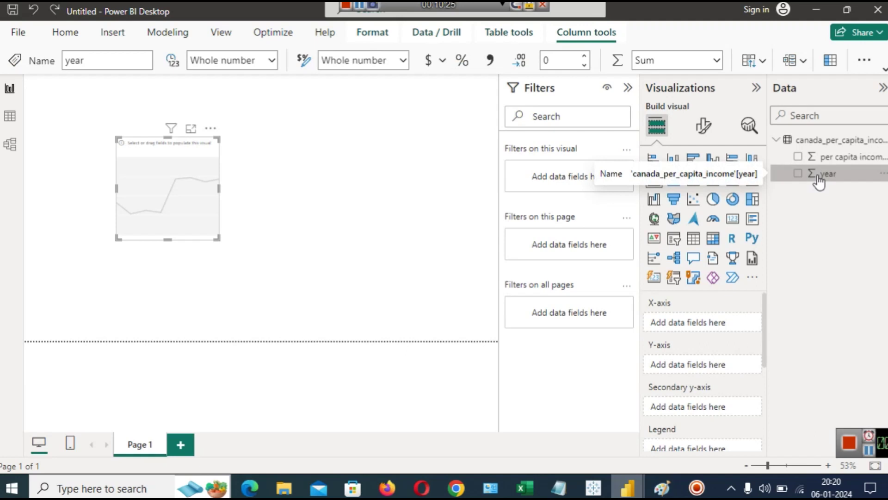
left_click(885, 73)
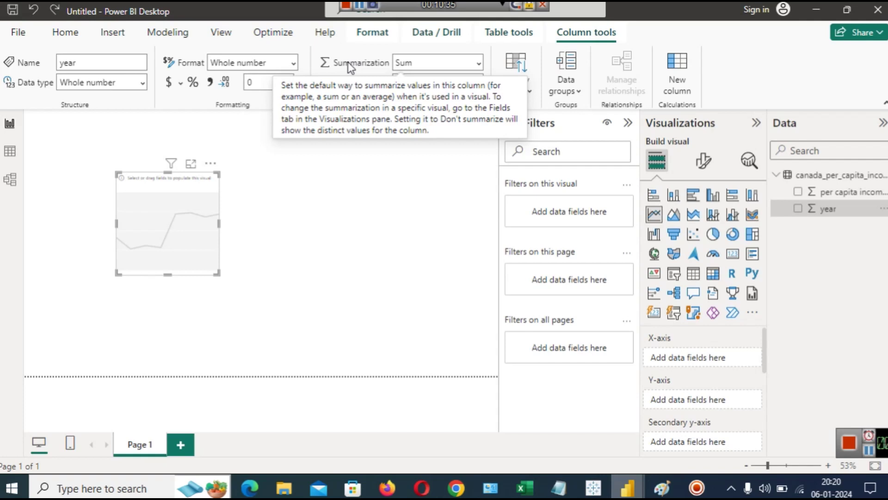
left_click(479, 65)
left_click(445, 79)
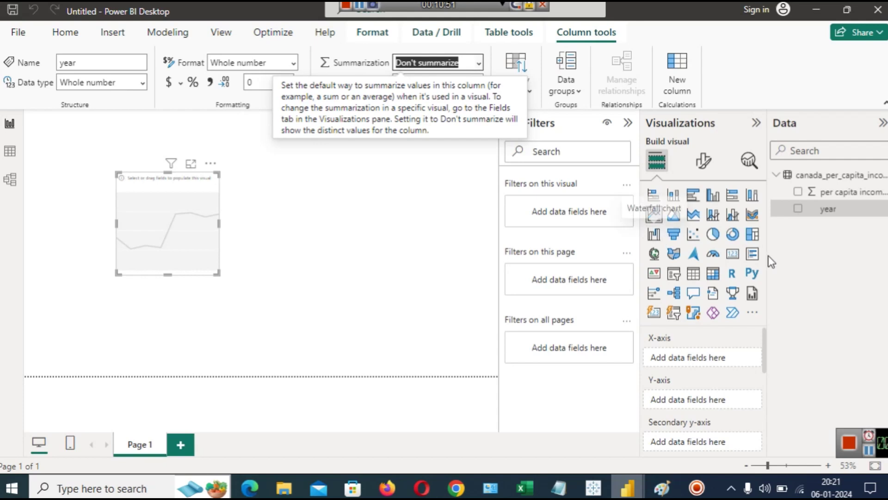
left_click(798, 271)
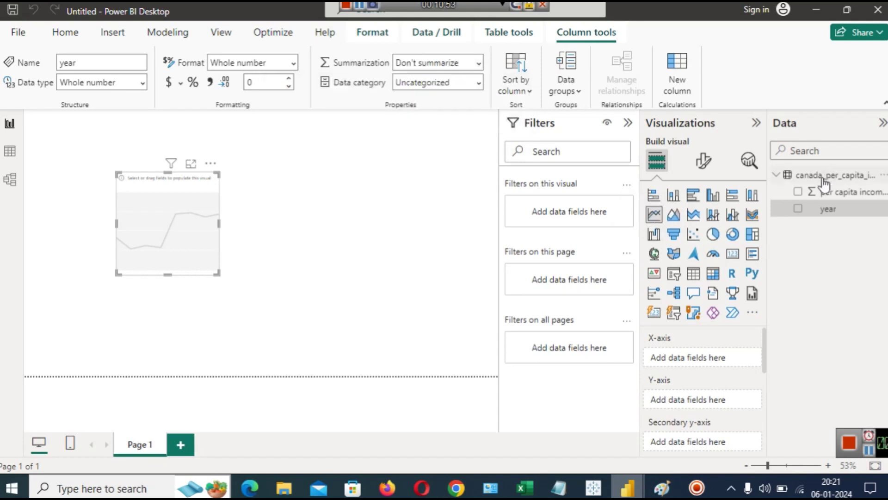
- Plot per capita income by year on the line chart, and enlarge and reposition the chart on the page
left_click(799, 211)
left_click(799, 193)
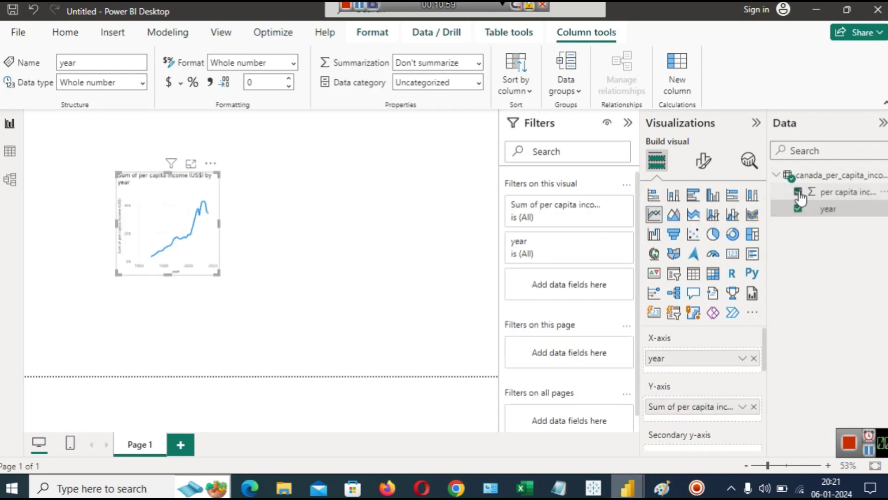
left_click_drag(221, 275, 397, 340)
left_click_drag(182, 227, 128, 190)
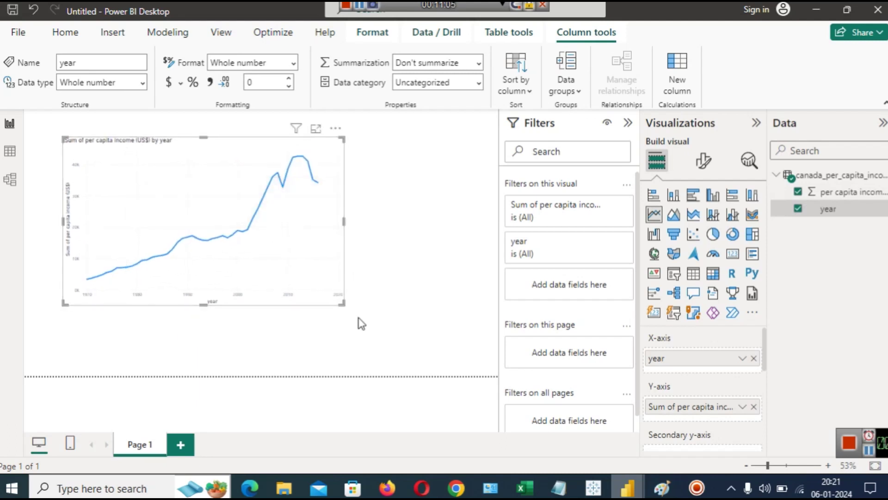
left_click_drag(347, 307, 384, 337)
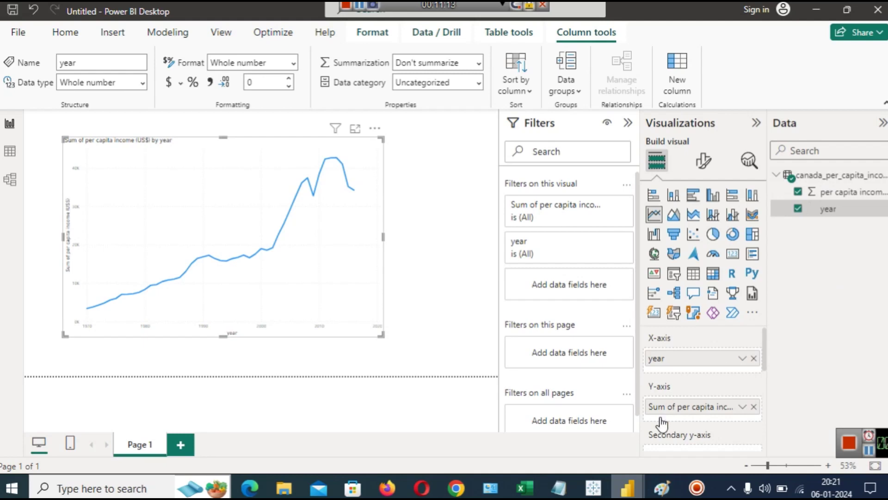
- Review the regression steps and the xsq formula in the Canada PCI Linear Regression notes in Notepad, and return to Power BI
mouse_move(561, 493)
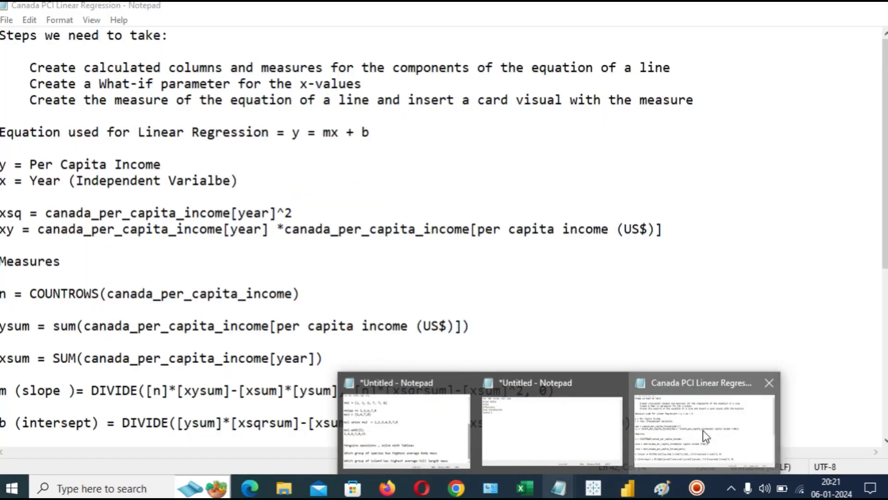
left_click(704, 432)
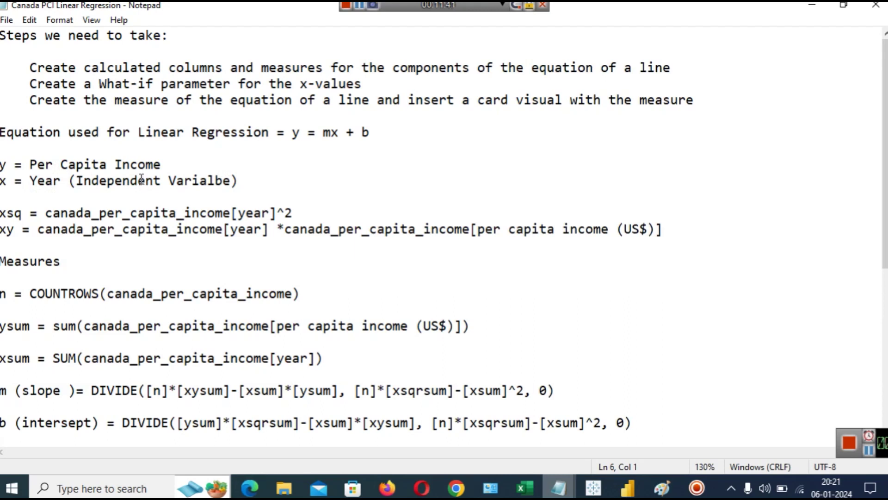
double_click(16, 213)
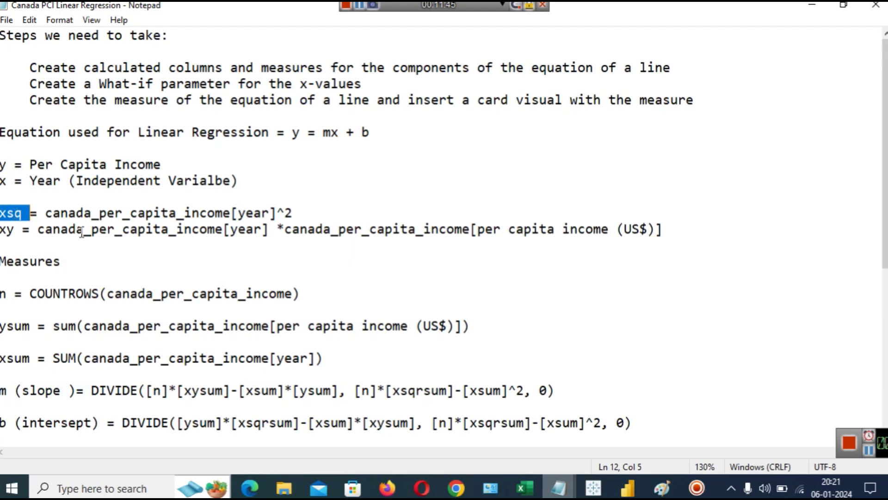
left_click(46, 213)
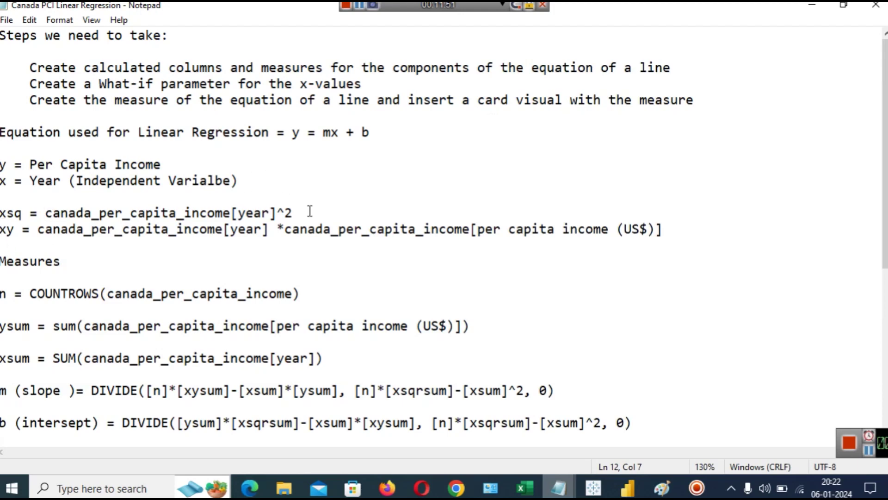
double_click(17, 213)
left_click(813, 6)
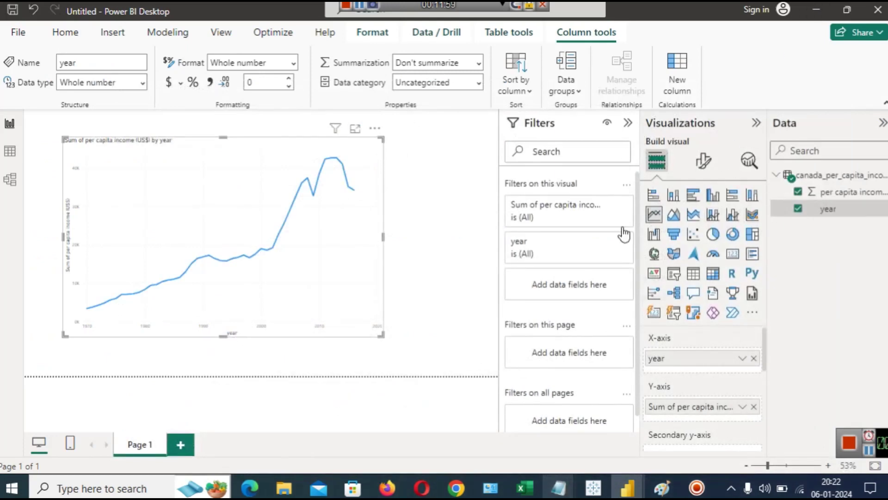
- Collapse the filters area and create the calculated column xsq = canada_per_capita_income[year]^2
left_click(629, 123)
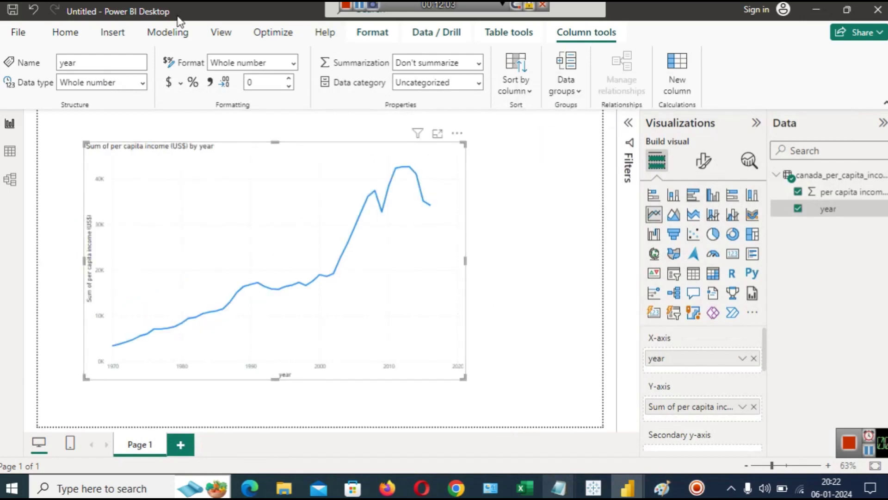
left_click(181, 33)
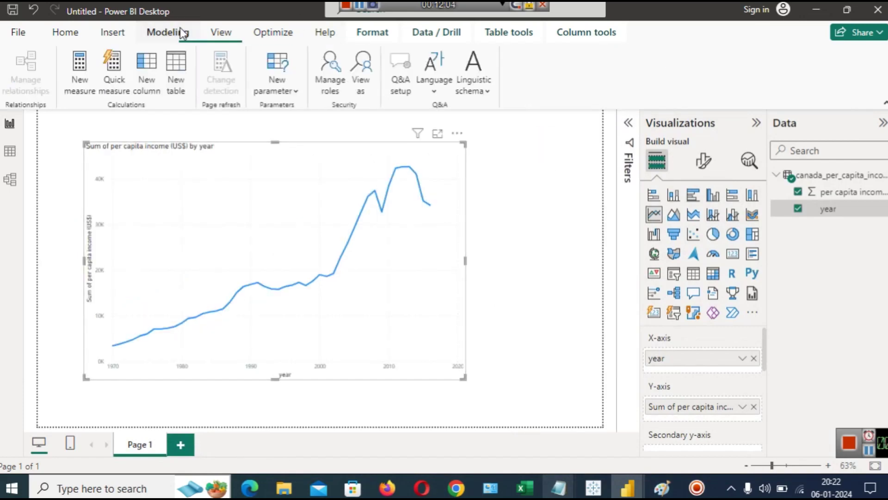
left_click(148, 74)
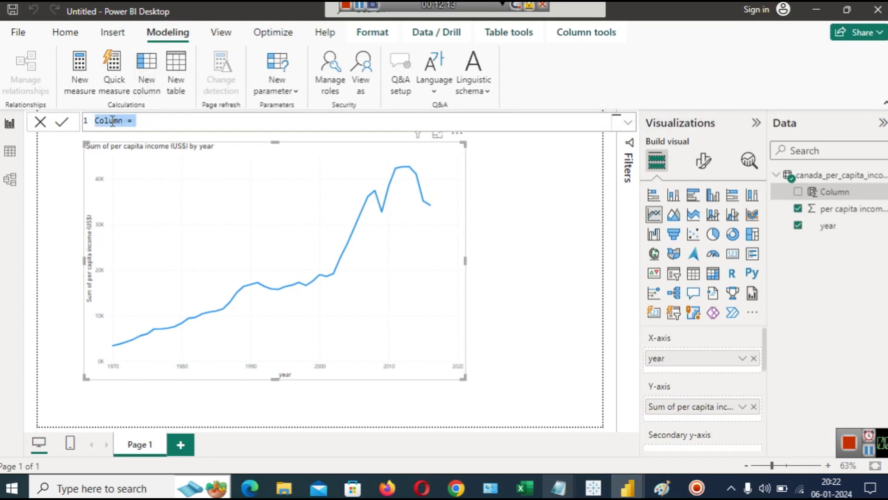
double_click(104, 121)
type("xsq")
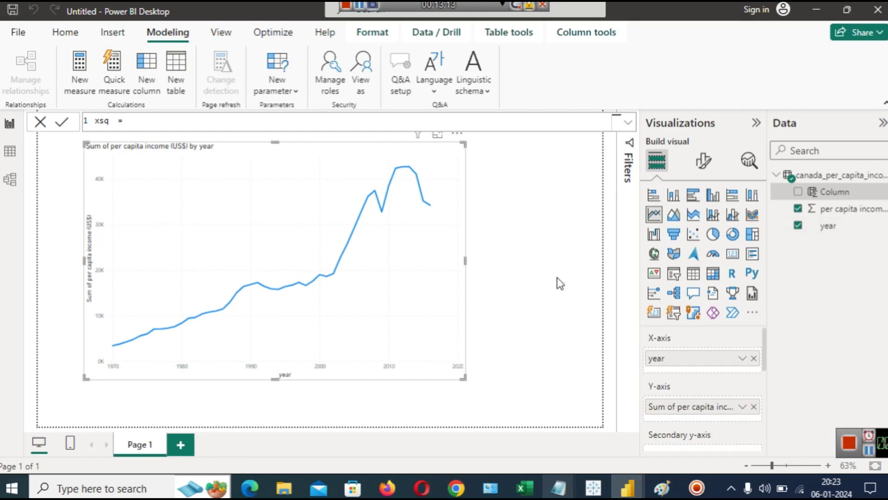
type("cana")
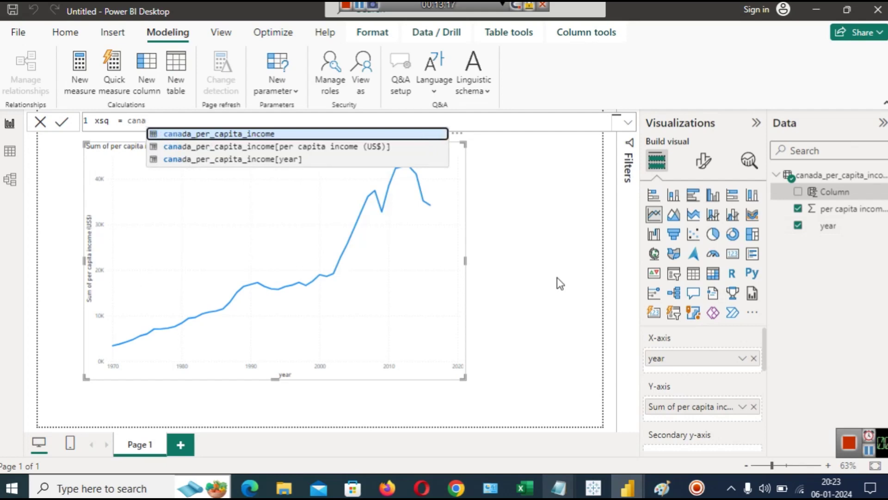
key("Down")
key("Down")
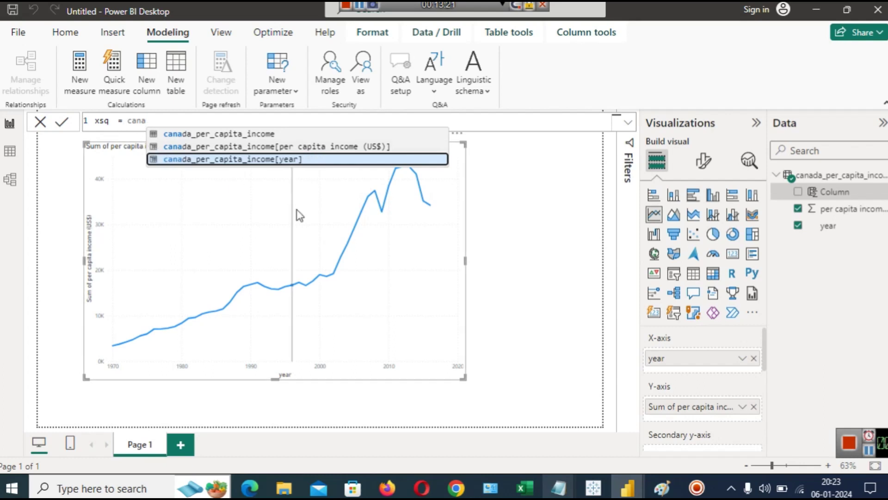
key("Tab")
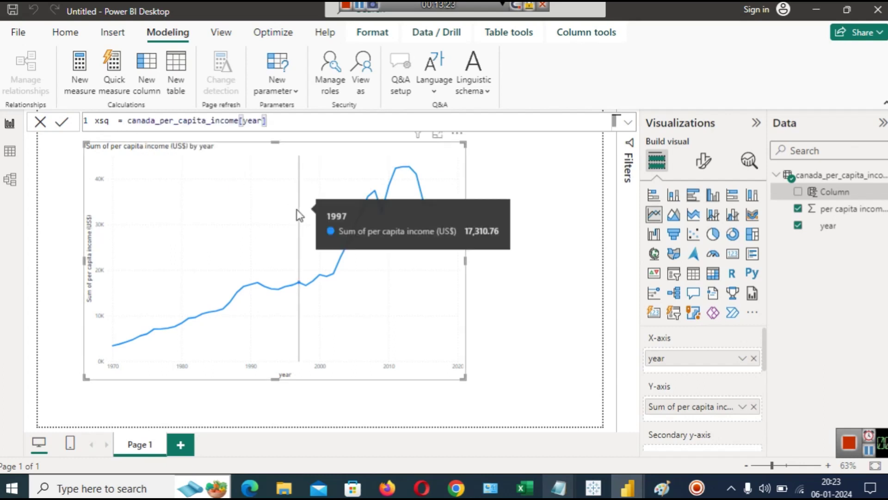
type("^2")
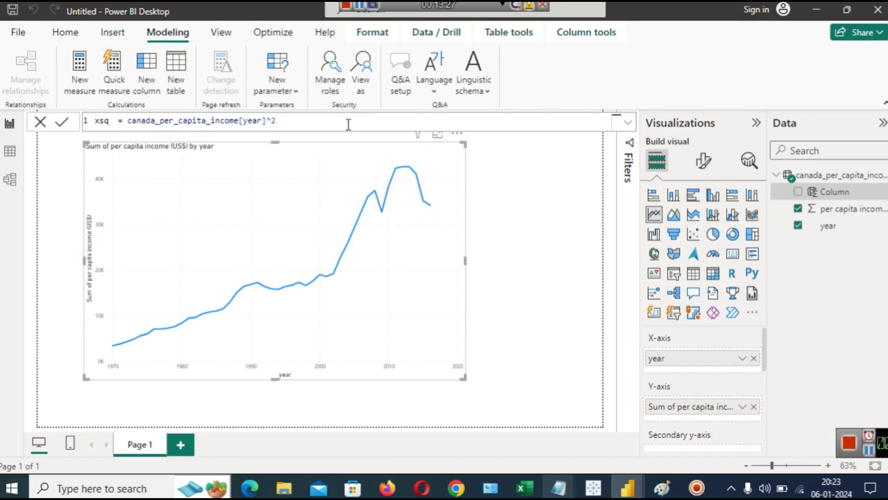
left_click(63, 122)
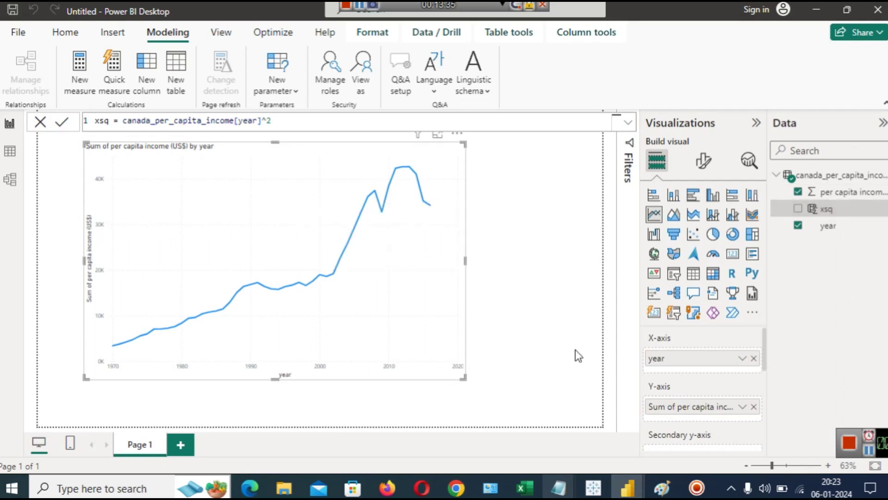
- Copy the xy formula from the Canada PCI Linear Regression notes in Notepad and return to Power BI
mouse_move(485, 483)
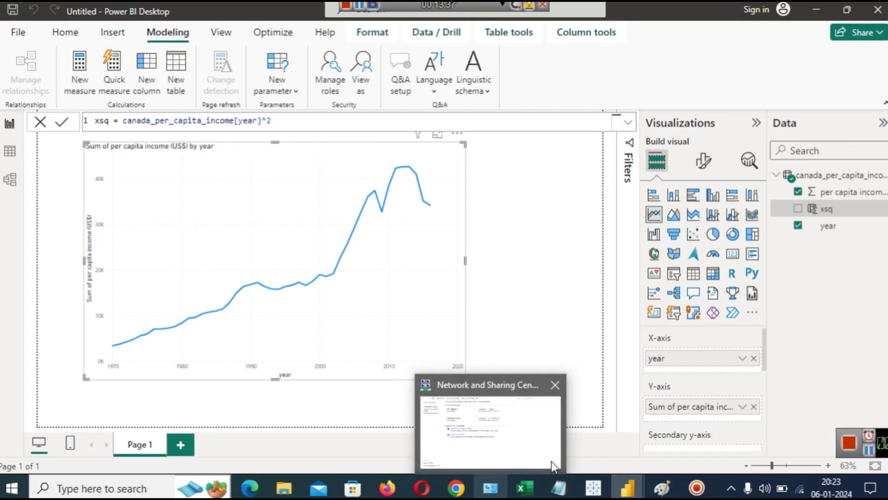
mouse_move(558, 488)
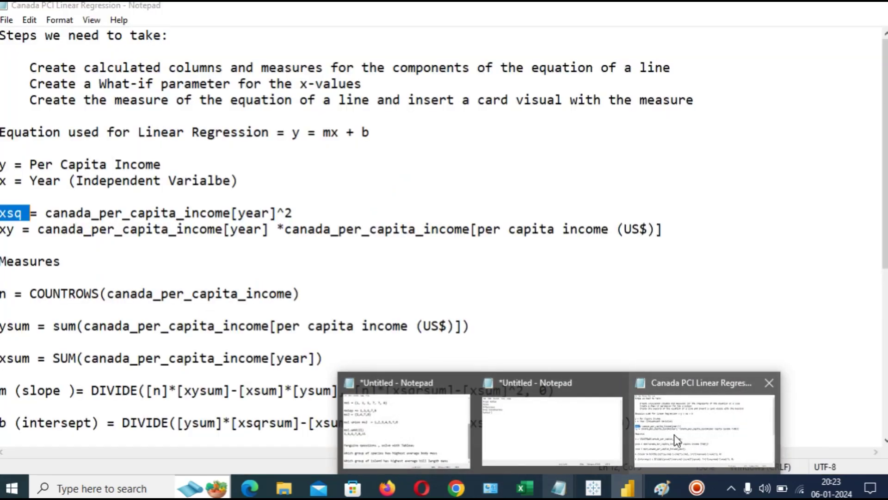
left_click(674, 434)
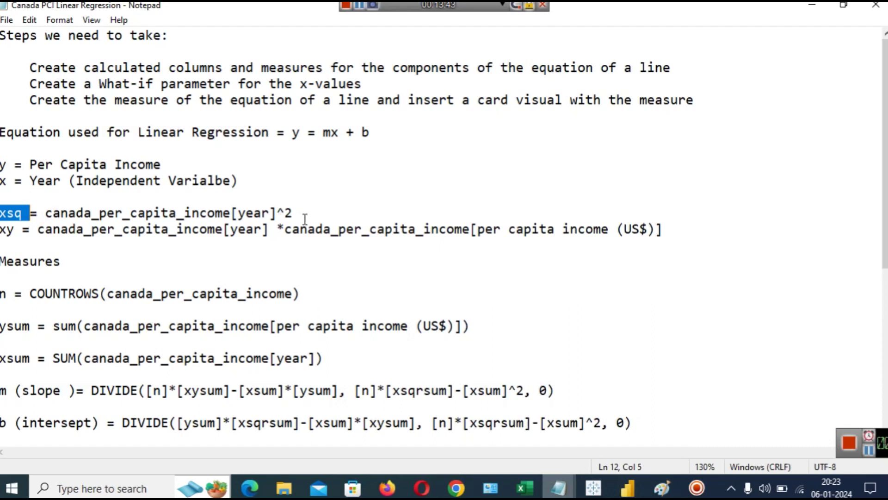
left_click_drag(6, 230, 118, 239)
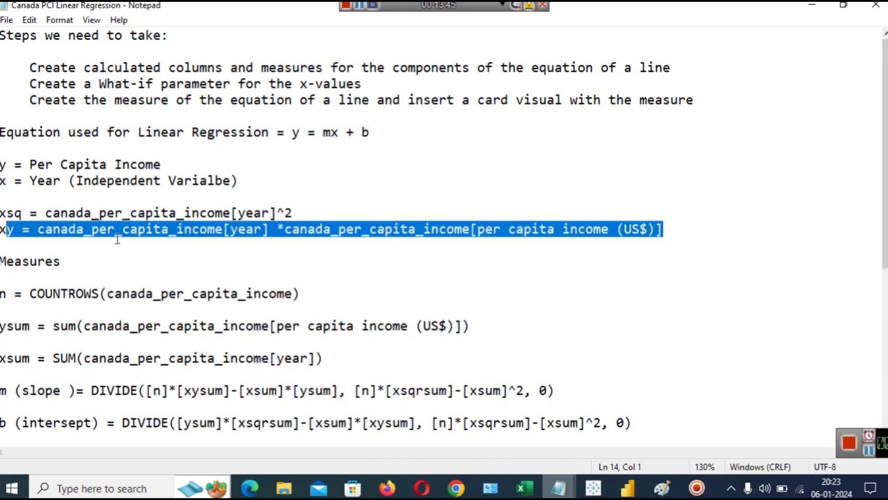
left_click(117, 239)
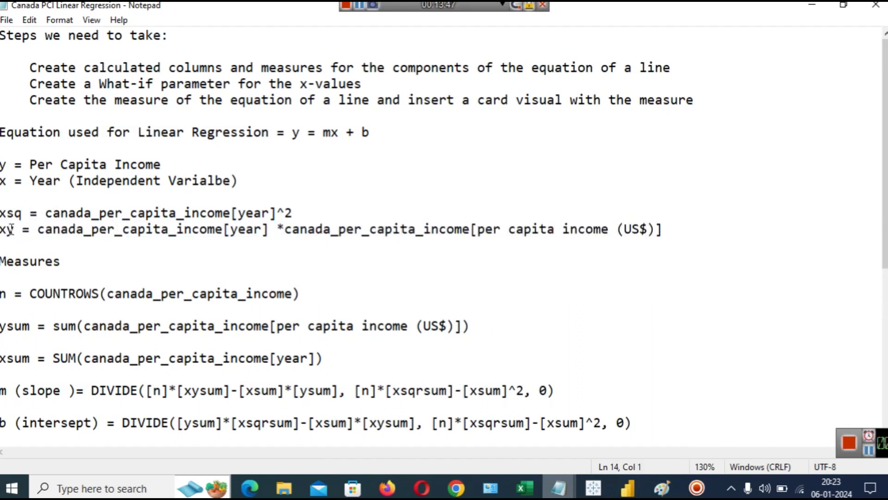
left_click_drag(1, 230, 665, 230)
key("ctrl+c")
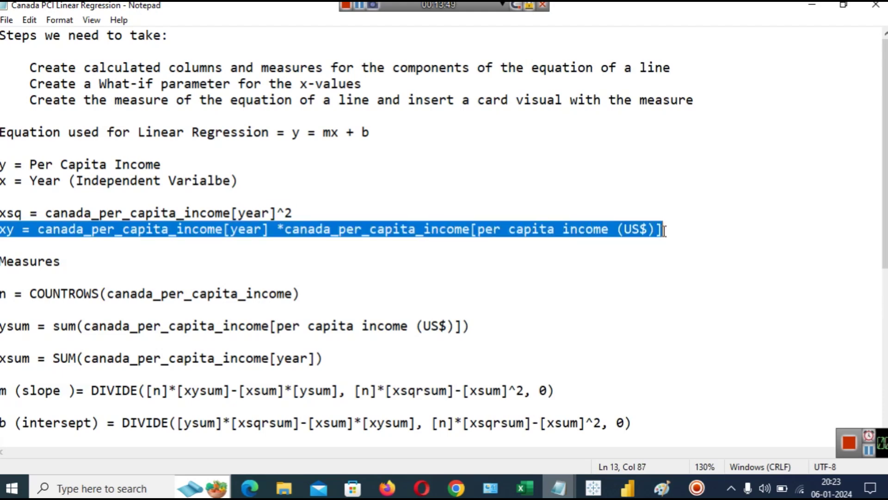
left_click(817, 9)
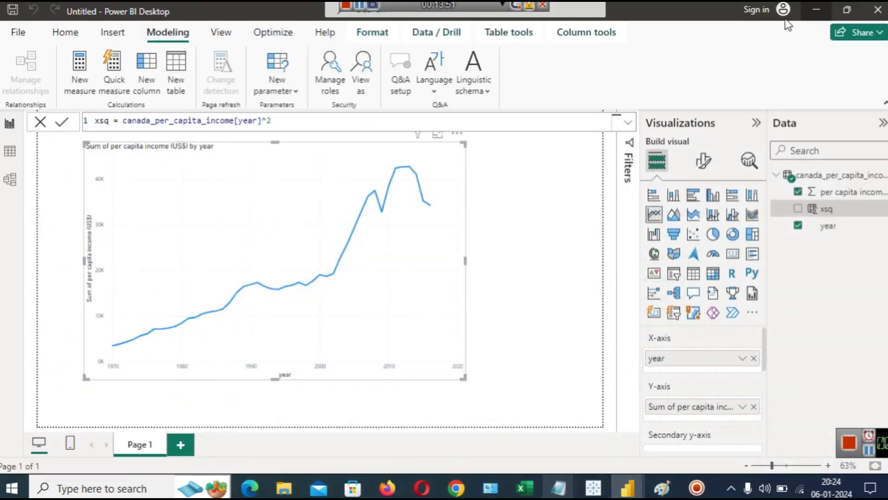
left_click(88, 60)
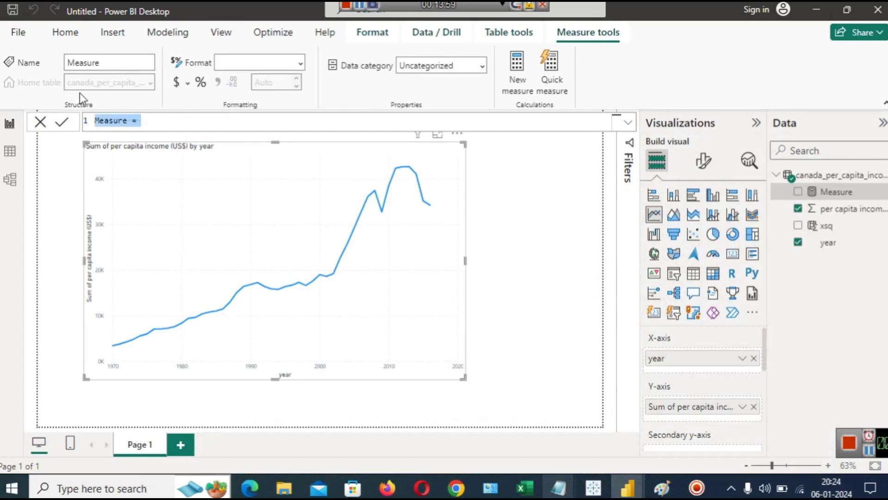
left_click(40, 122)
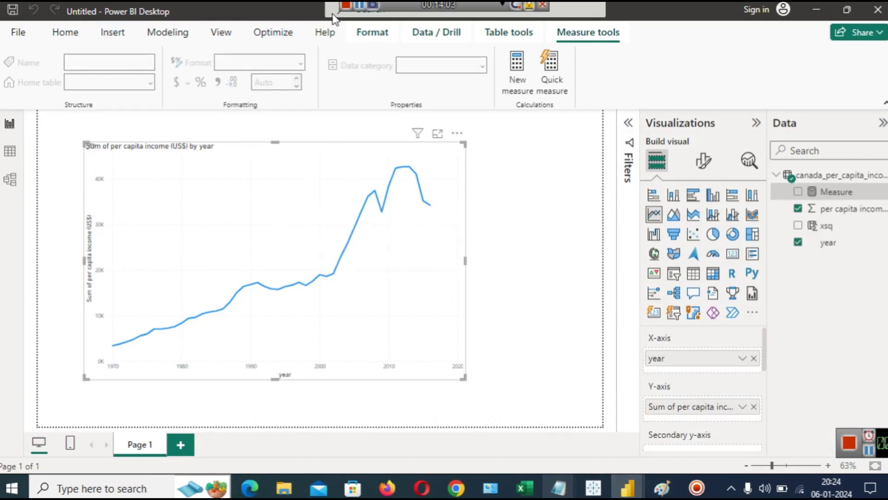
left_click(171, 31)
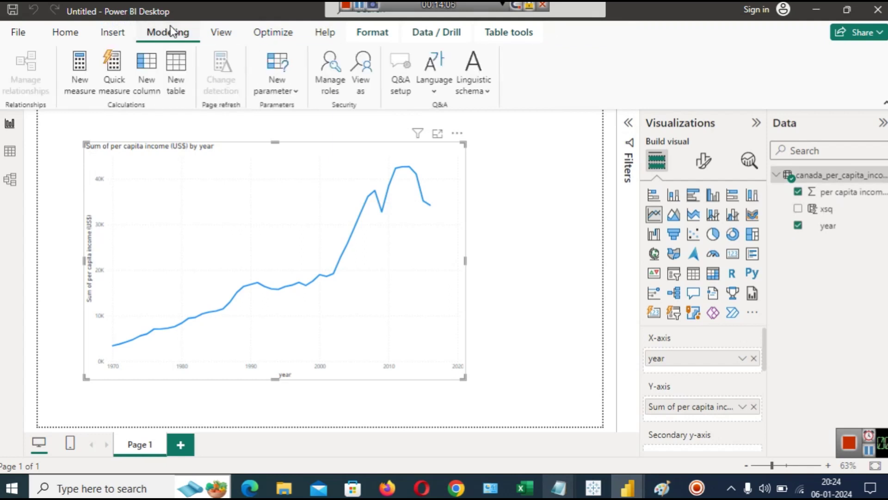
- Create the calculated column xy = canada_per_capita_income[year] *canada_per_capita_income[per capita income (US$)]
left_click(148, 69)
left_click(147, 74)
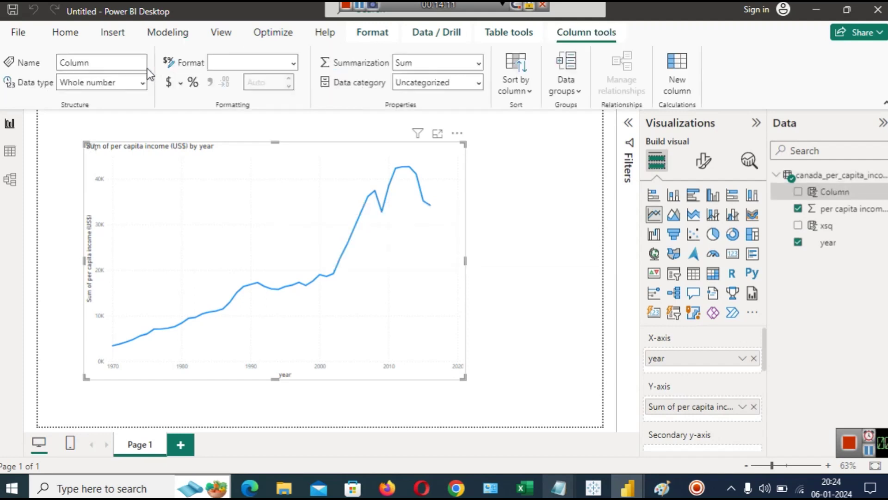
key("ctrl+v")
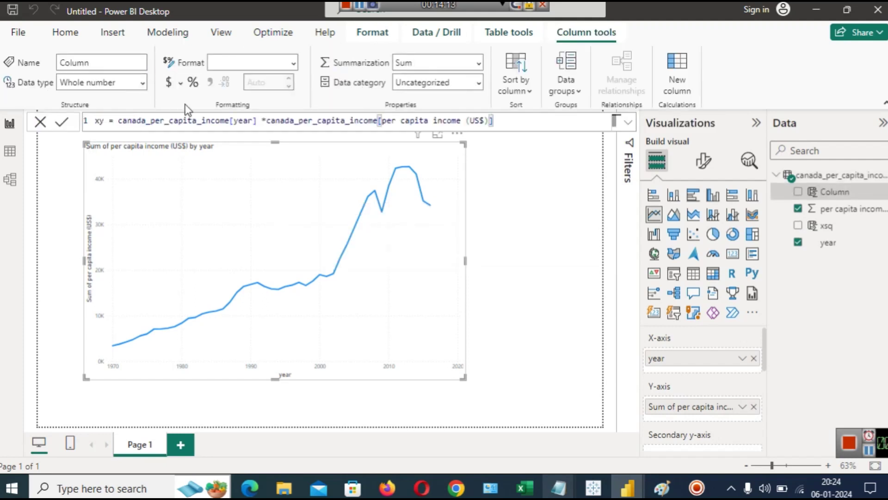
mouse_move(452, 158)
left_click(60, 122)
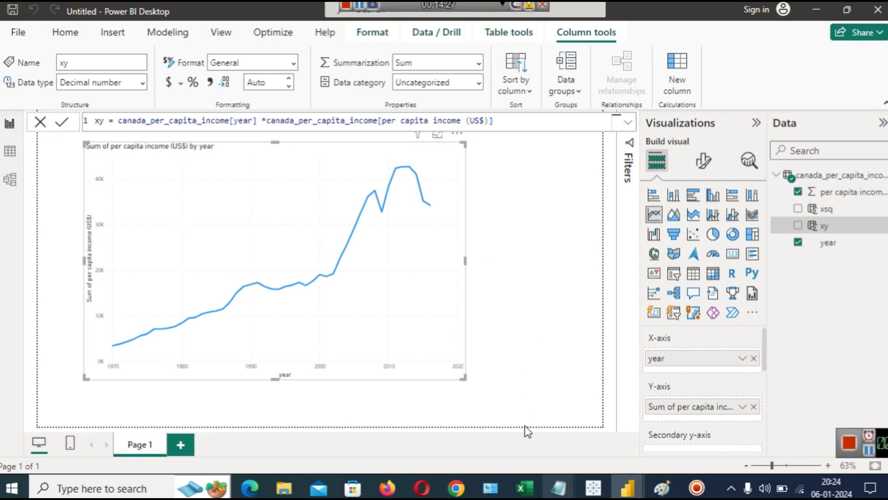
- Copy the n measure formula from the Canada PCI Linear Regression notes in Notepad and return to Power BI
mouse_move(559, 489)
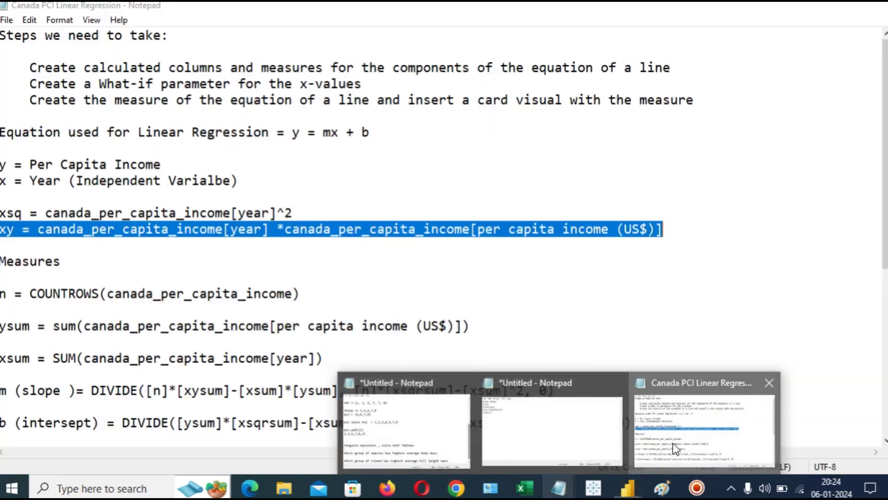
left_click(673, 443)
left_click(354, 240)
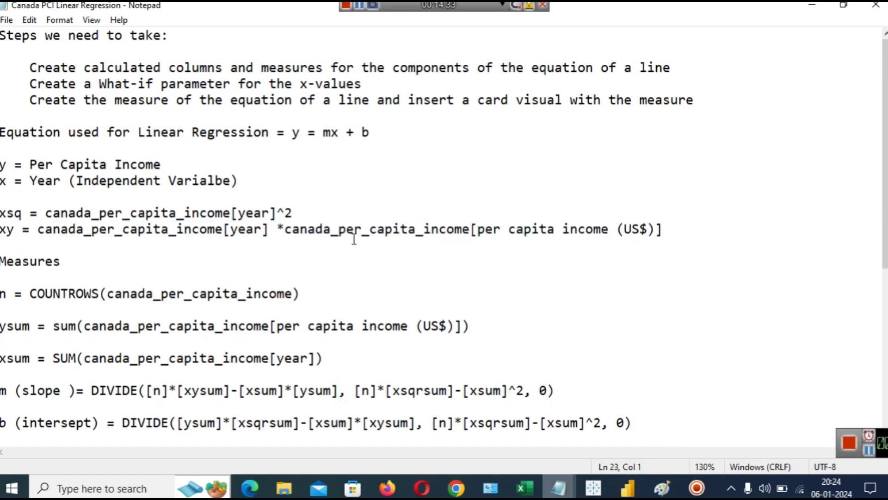
key("Down")
key("Down")
key("Down")
key("Down")
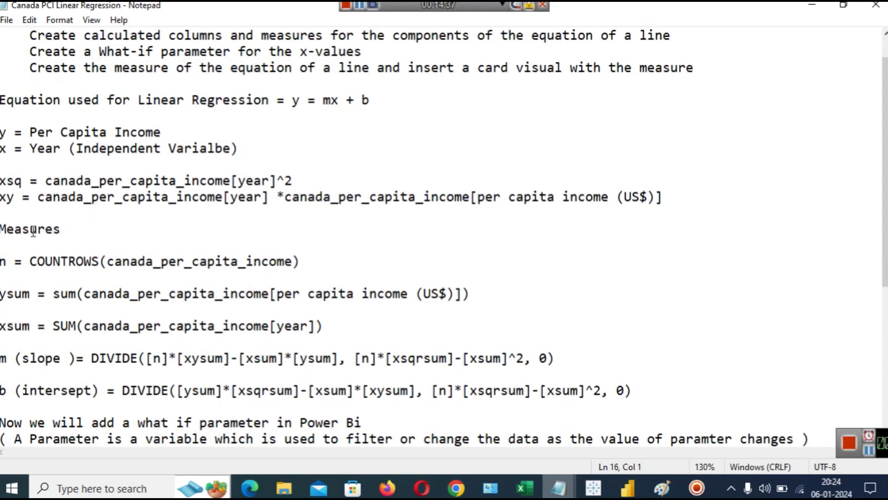
left_click(1, 261)
left_click(294, 254, "shift")
left_click(307, 260, "shift")
key("ctrl+c")
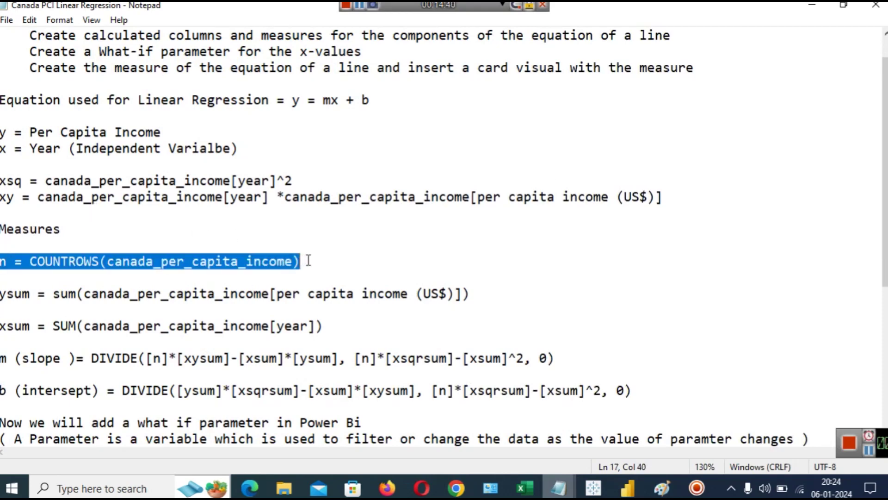
left_click(811, 6)
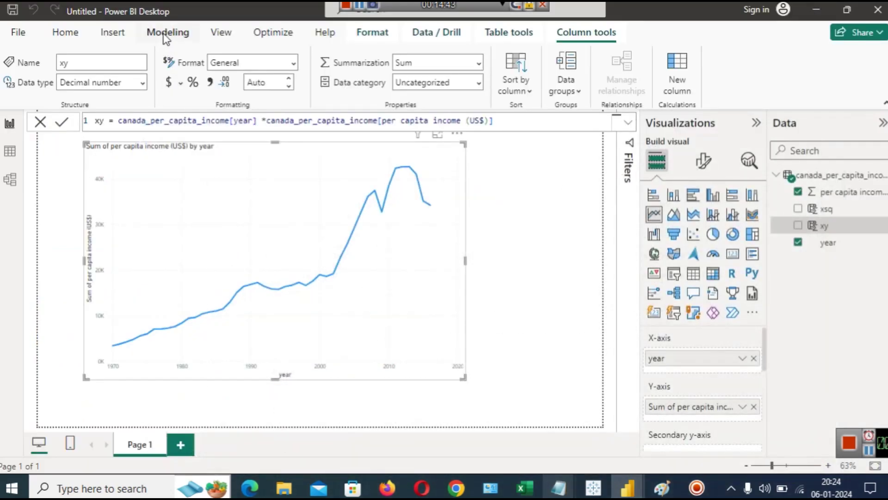
- Create the measure n = COUNTROWS(canada_per_capita_income), and check the role of n in the regression formulas in Paint
left_click(165, 36)
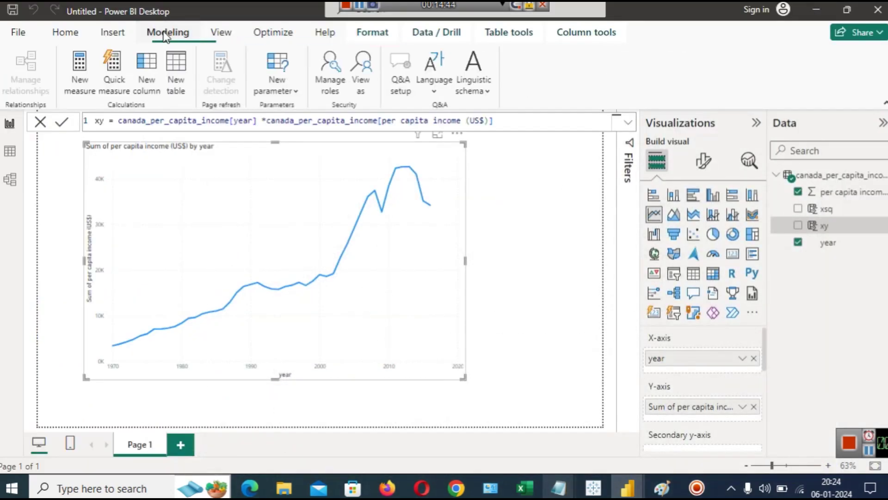
left_click(71, 85)
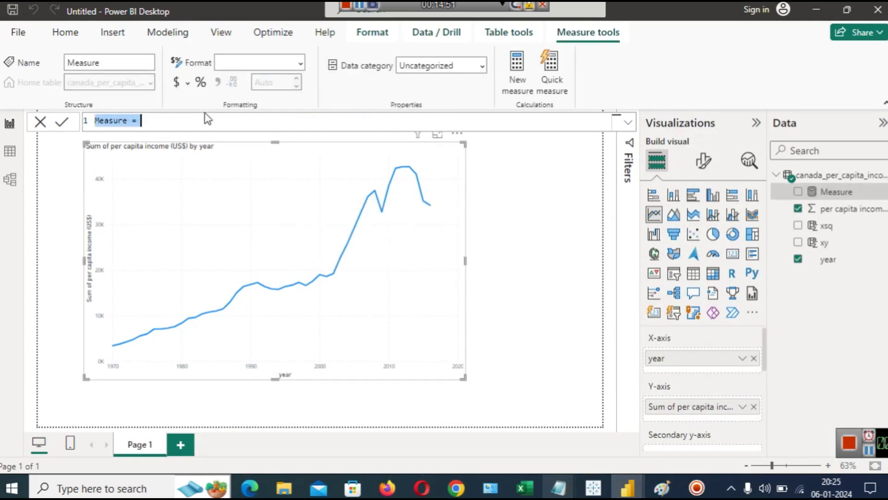
key("ctrl+v")
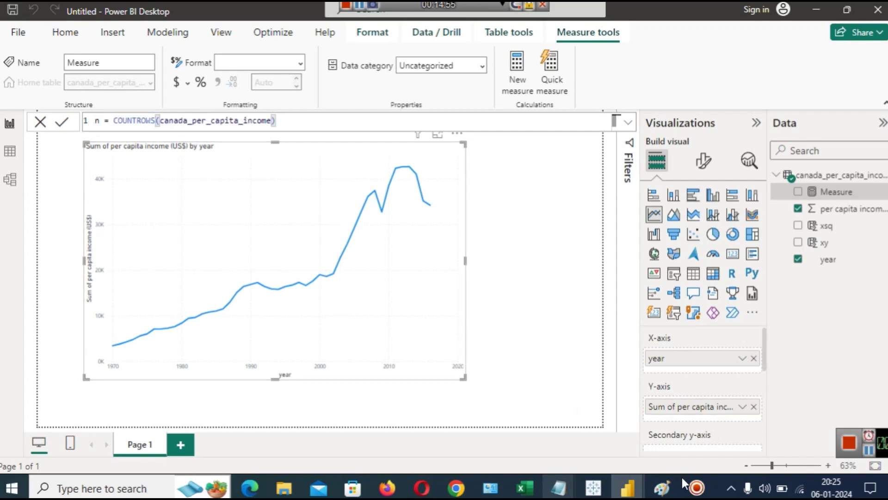
left_click(674, 492)
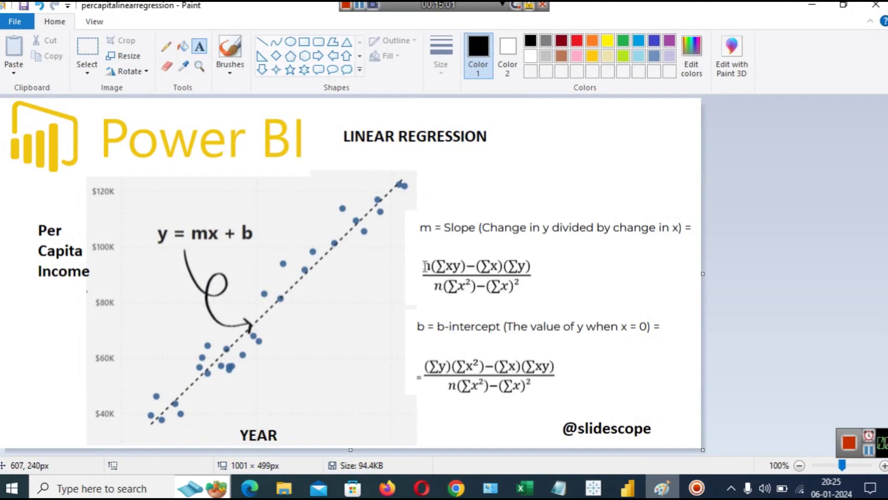
left_click(820, 5)
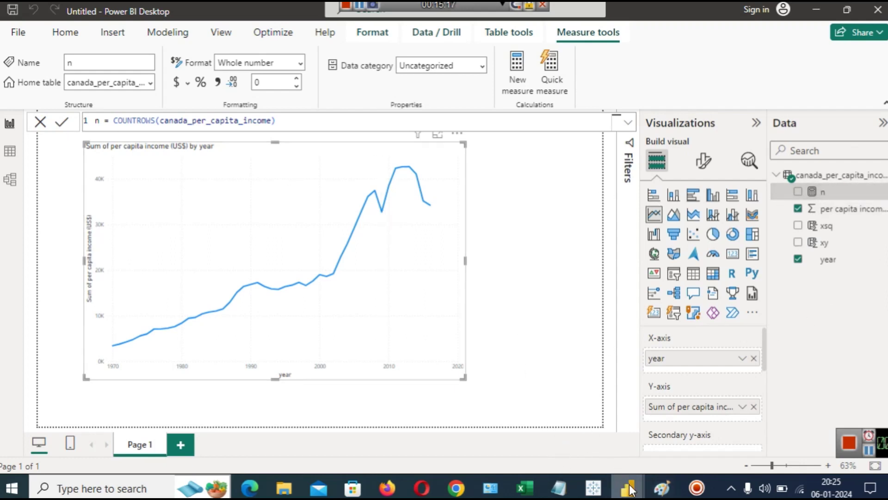
- Switch to the CanadaPPCI report, expand its data fields, and compare the measure m formula with the slope equation in Paint
mouse_move(630, 490)
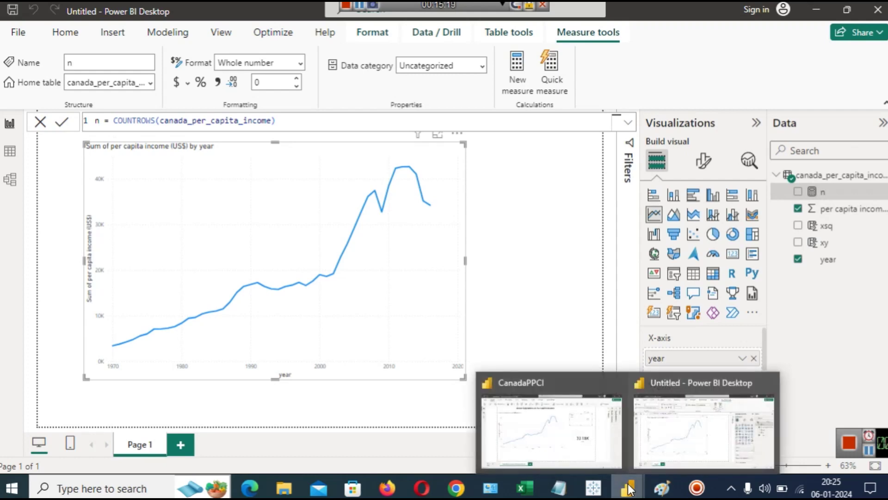
left_click(558, 436)
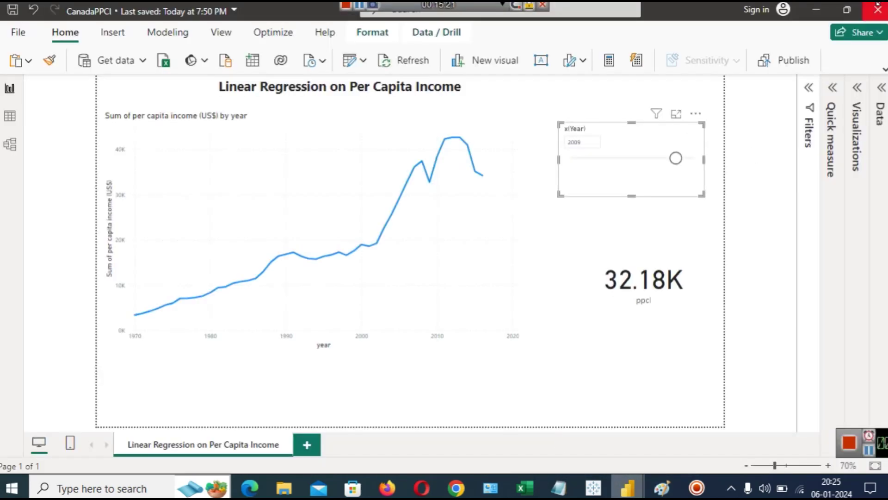
left_click(881, 88)
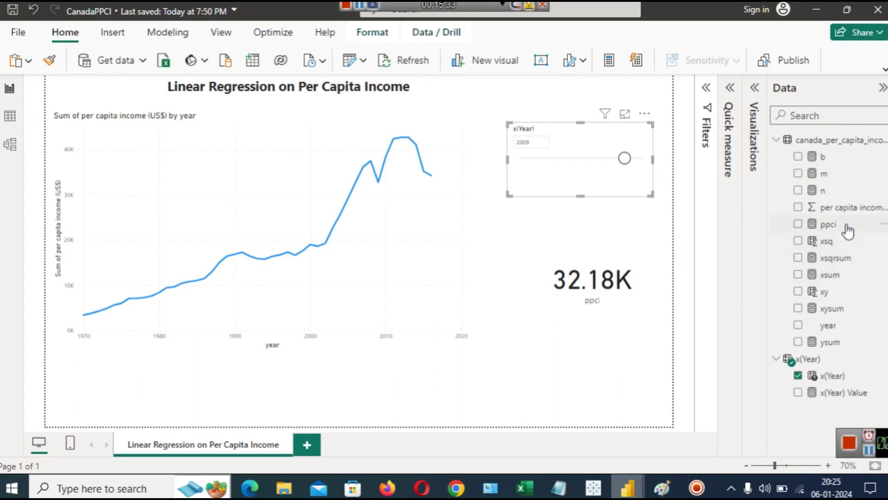
left_click(837, 175)
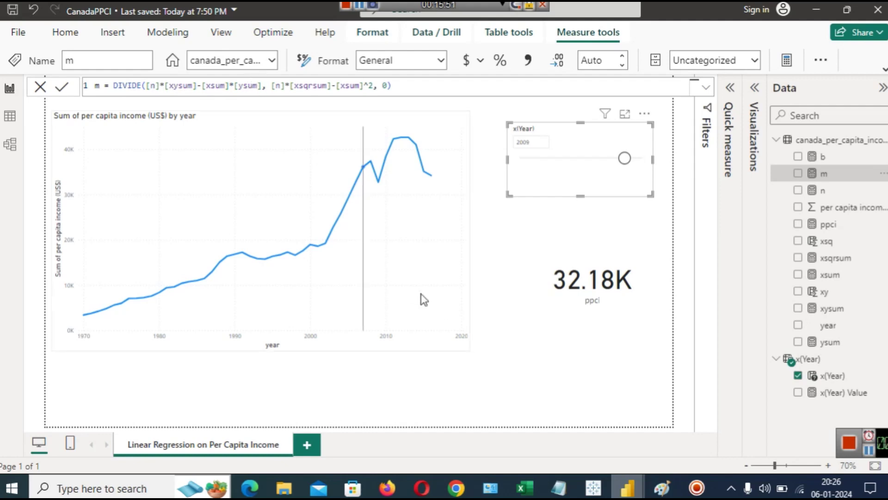
left_click(661, 487)
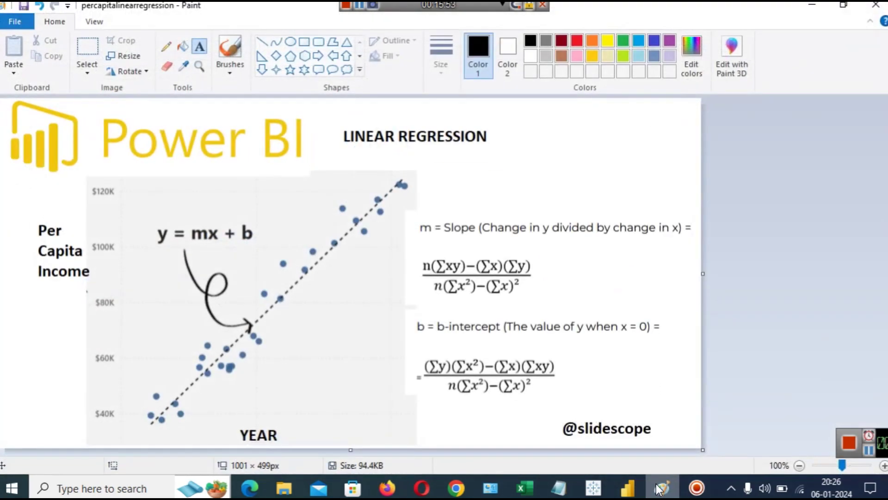
left_click(812, 5)
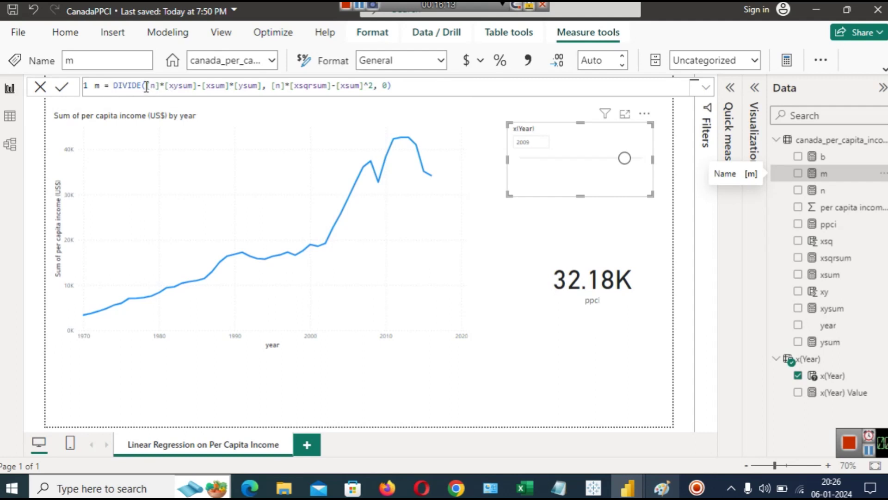
left_click_drag(148, 86, 378, 87)
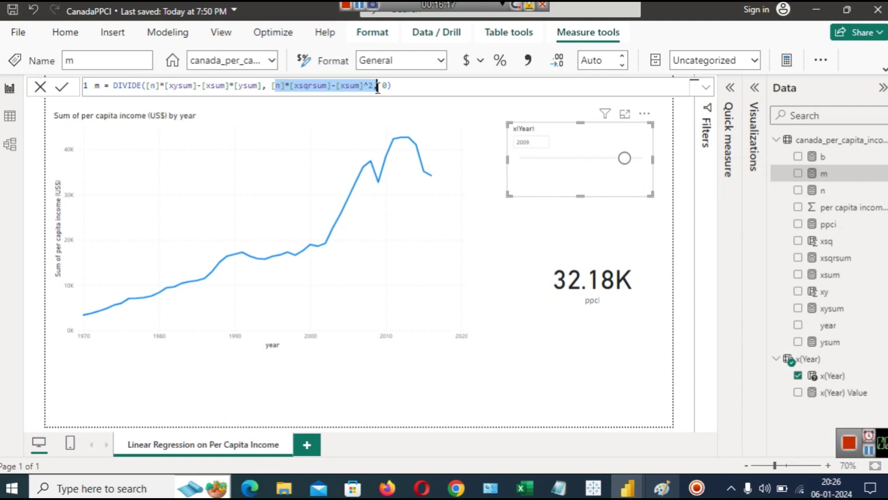
left_click(416, 95)
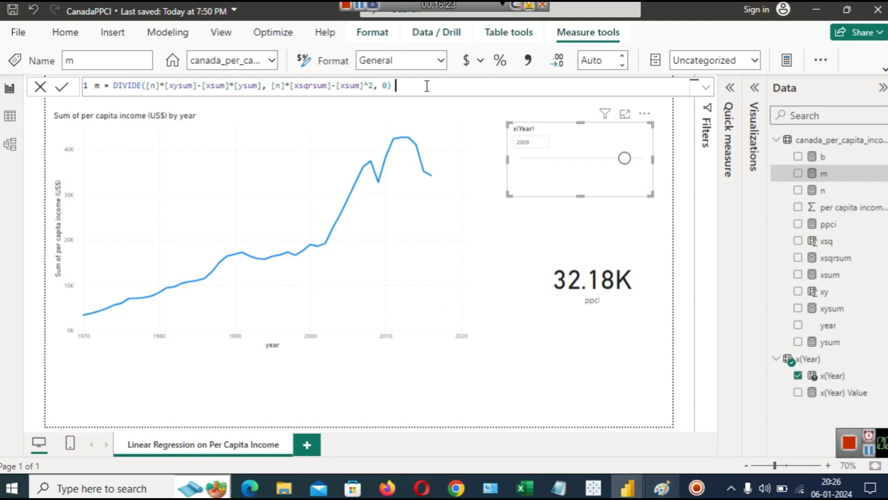
mouse_move(396, 149)
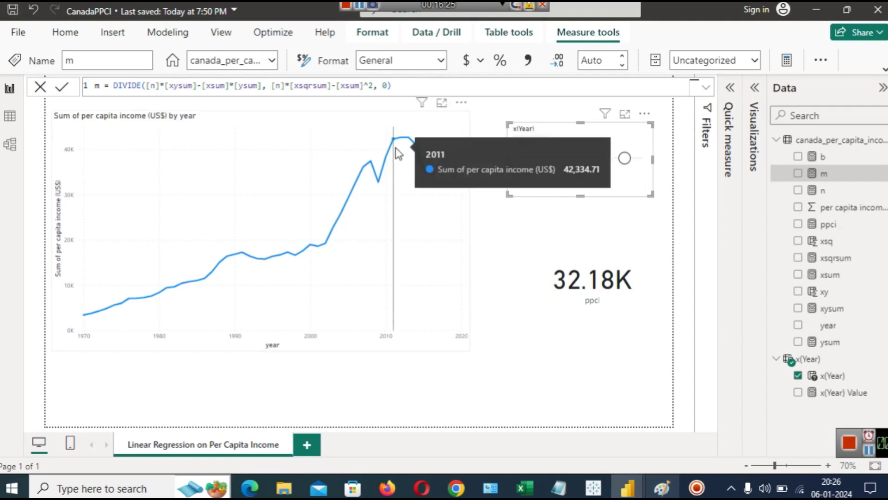
- Draft a new measure with the formula test = DIVIDE([n], [ppci])
left_click(158, 33)
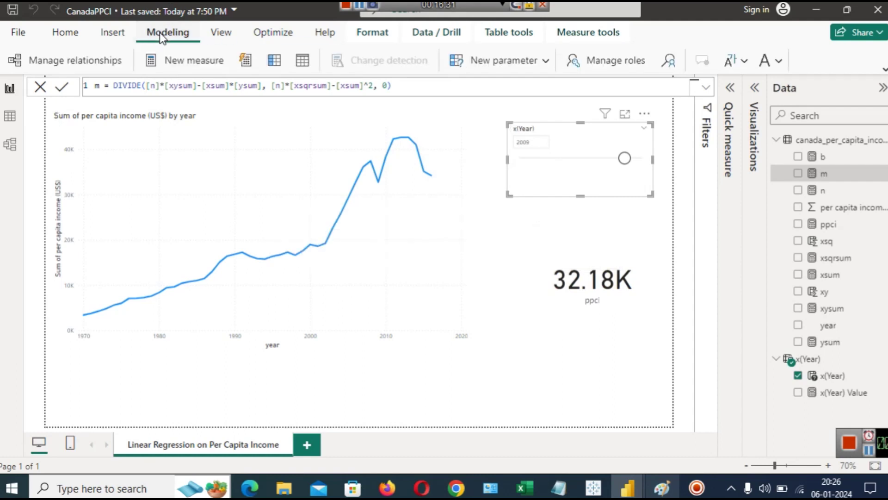
left_click(162, 65)
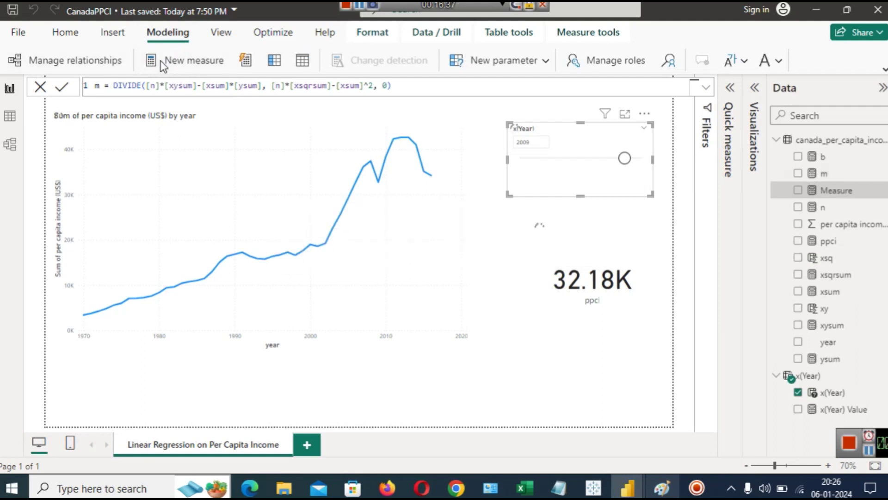
type("te")
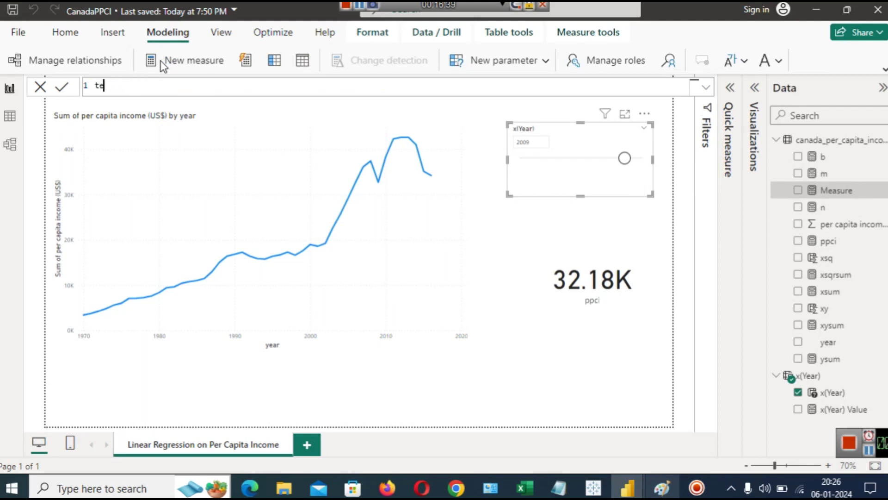
type("st = DIVIDE(")
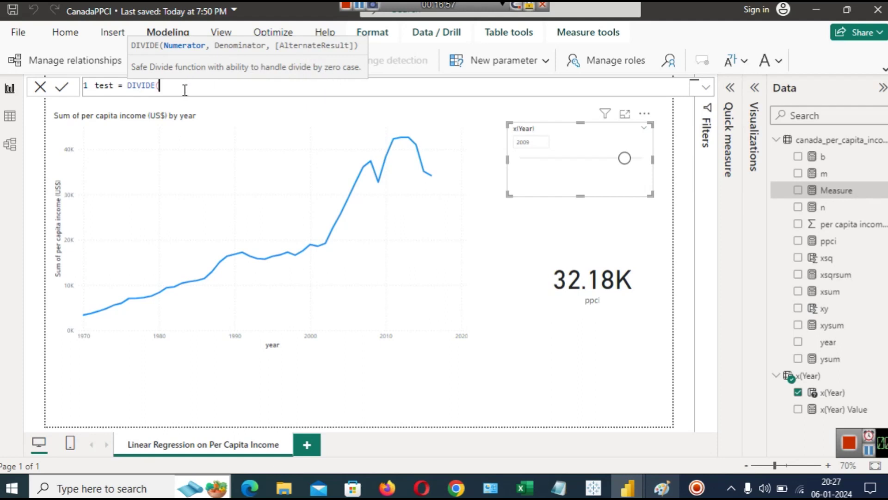
type("[n]")
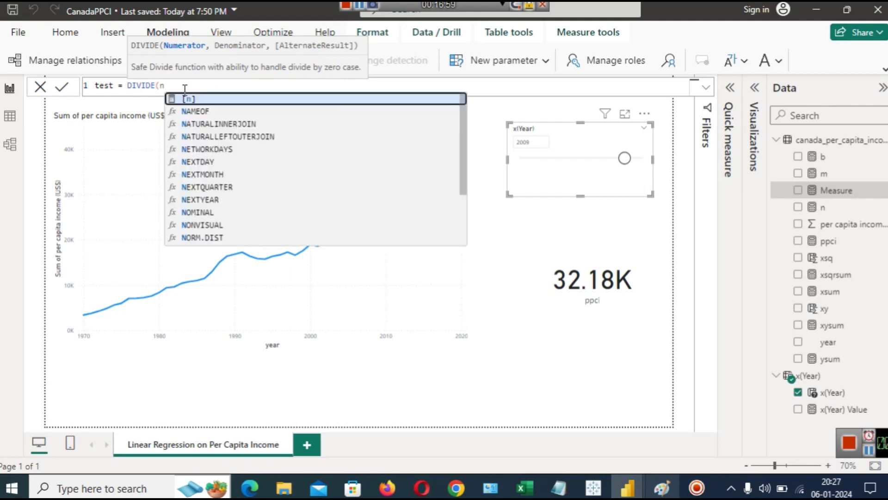
type(", [")
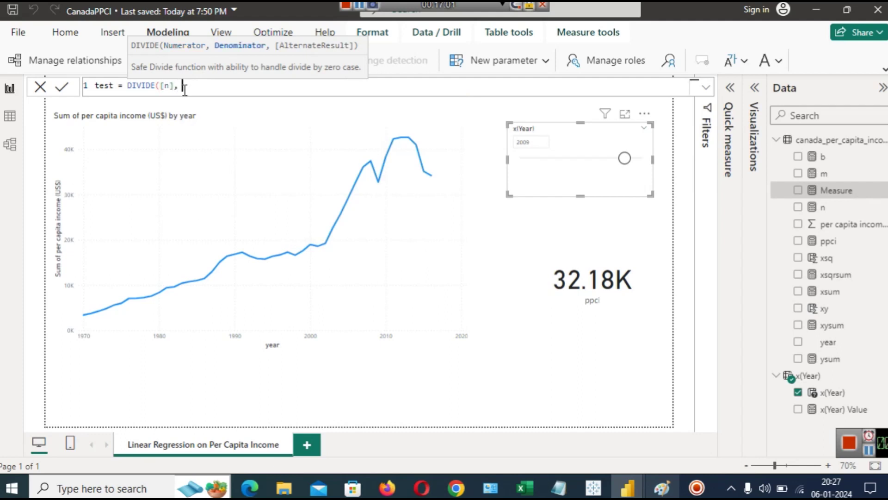
type("pp")
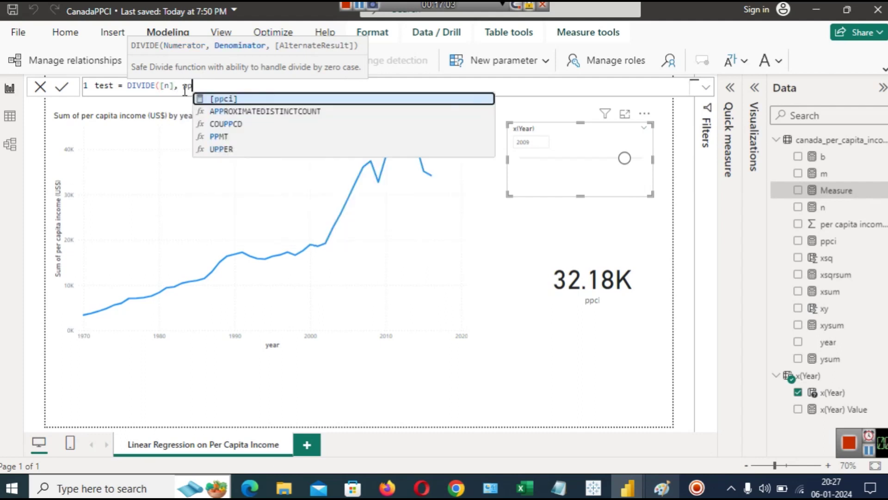
key("Tab")
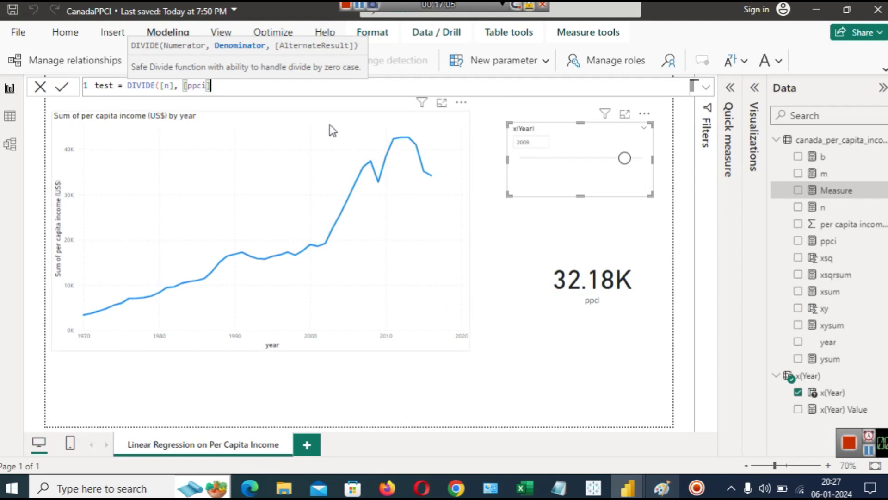
type(")")
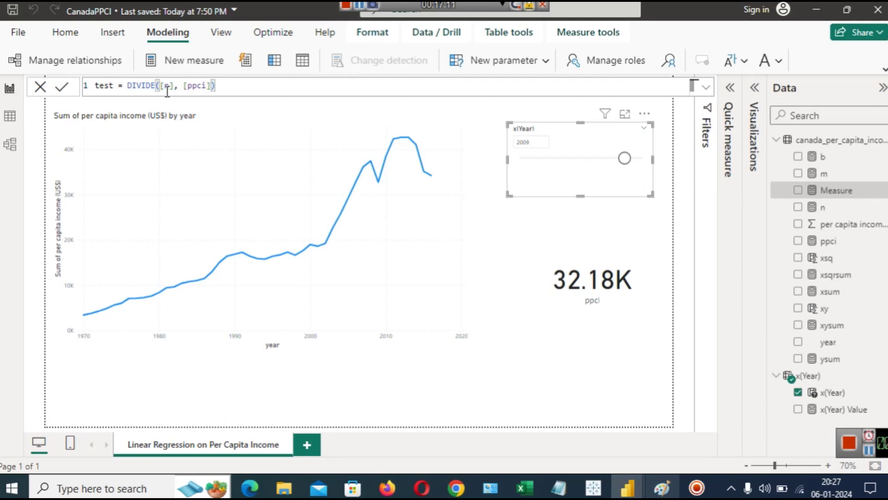
- Discard the test formula, delete the blank measure from canada_per_capita_income, and restore the full ribbon
key("ctrl+a")
key("BackSpace")
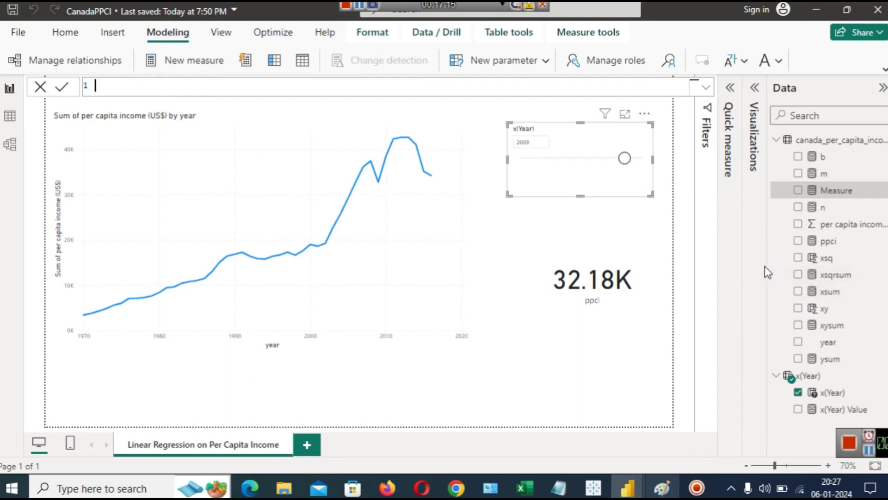
left_click(45, 86)
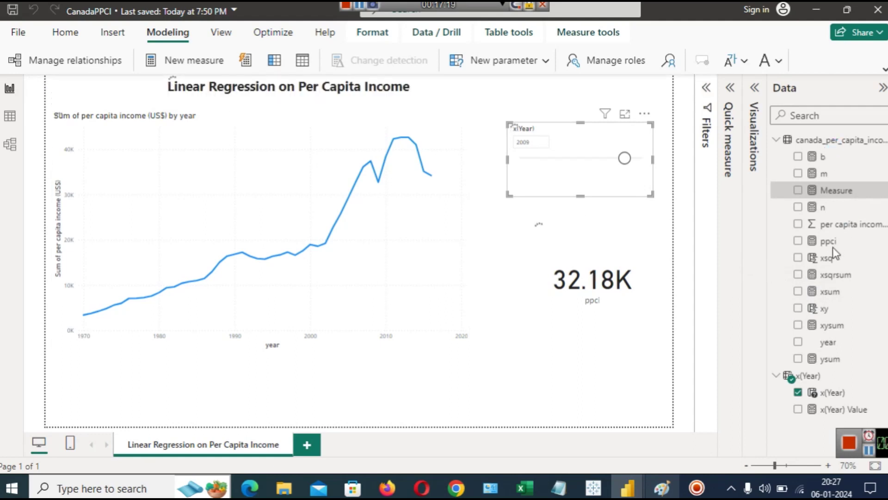
key("Delete")
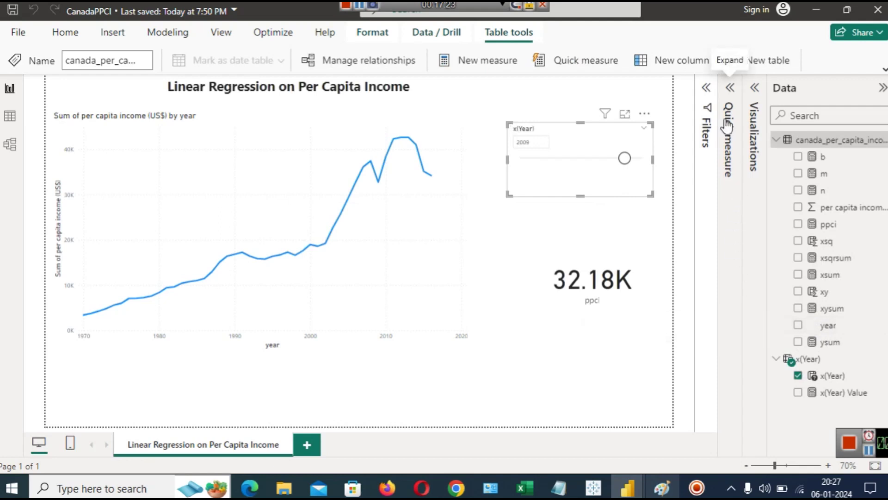
left_click(884, 73)
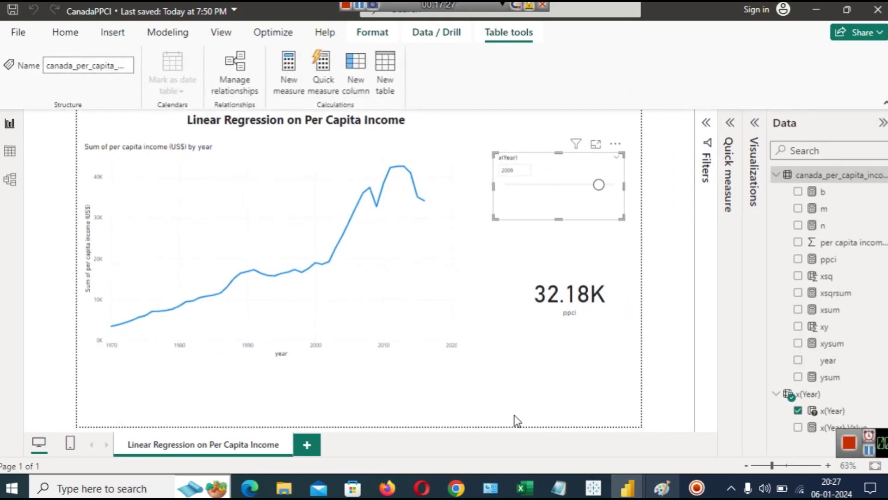
- Read the what-if parameter settings and the ppci formula in the Canada PCI Linear Regression notes in Notepad, and return to Power BI
mouse_move(555, 487)
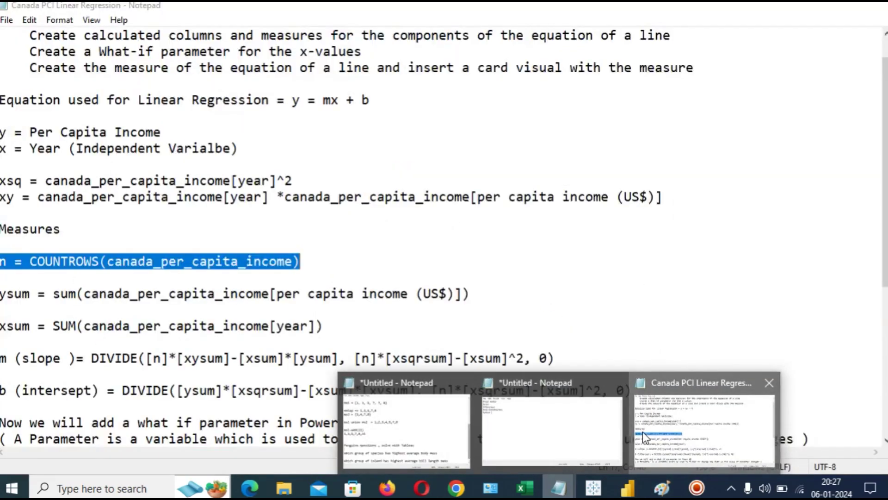
left_click(643, 437)
left_click(312, 246)
key("Down")
key("Down")
key("Down")
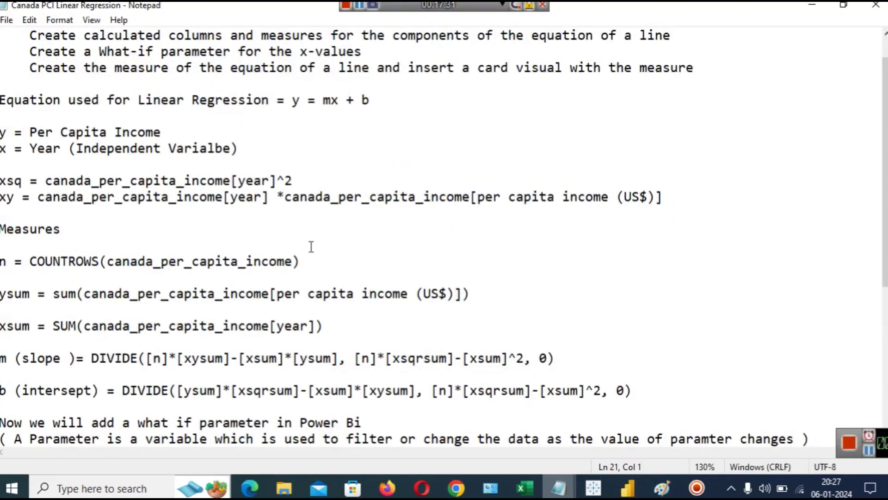
key("Down")
key("Down")
key("Down")
key("Down")
key("Down")
key("Down")
key("Down")
key("Down")
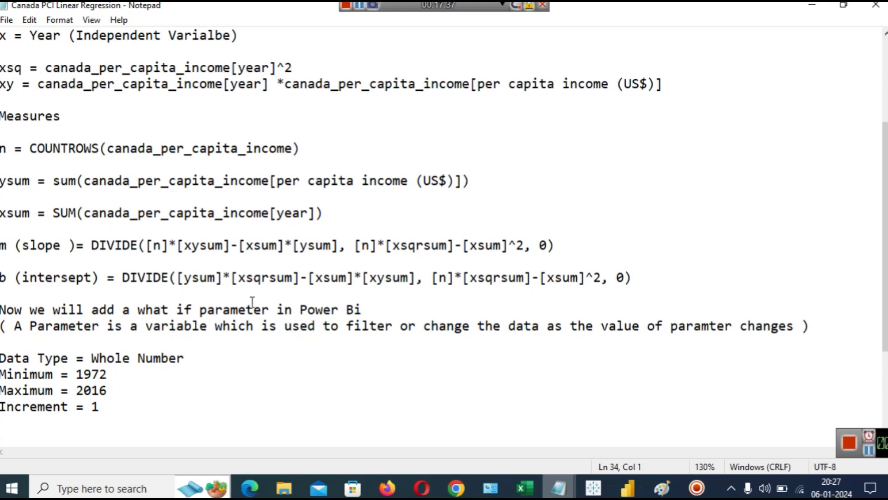
key("Down")
key("Down")
key("Down")
key("Down")
key("Down")
key("Down")
key("Down")
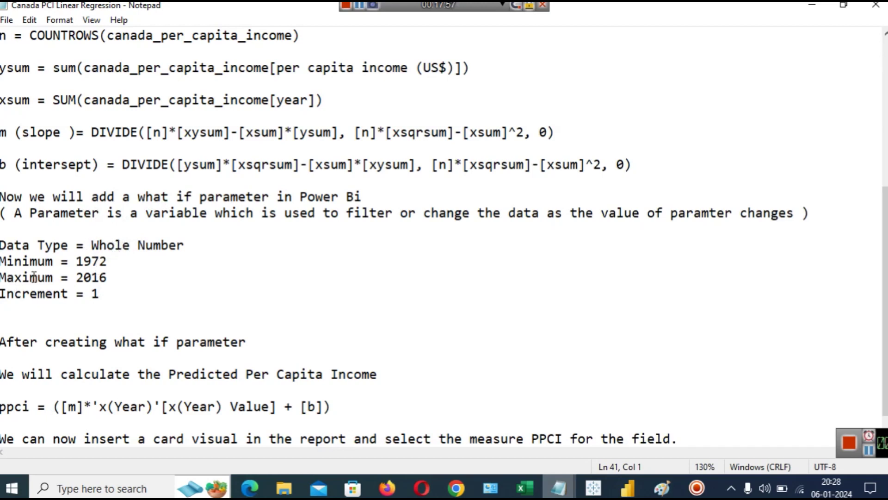
left_click(45, 293)
left_click(811, 11)
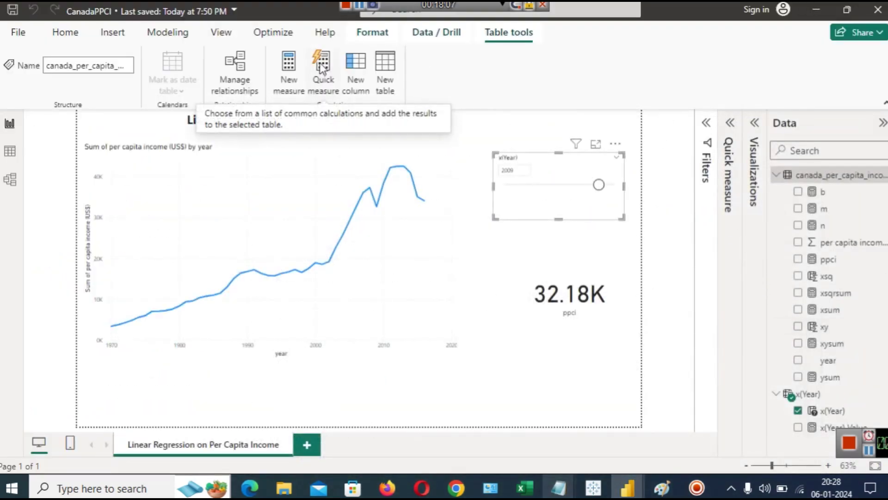
- Start a new numeric range parameter and reposition its dialog after uncovering the existing x(Year) slicer
left_click(153, 37)
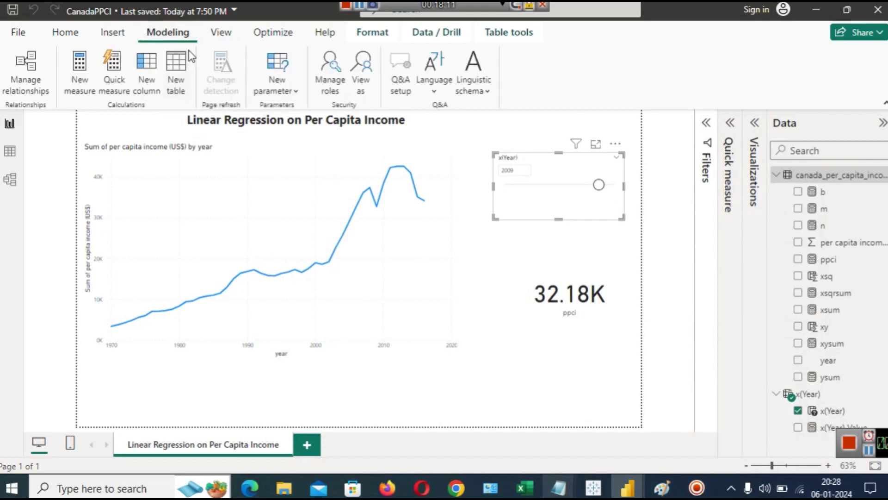
left_click(287, 93)
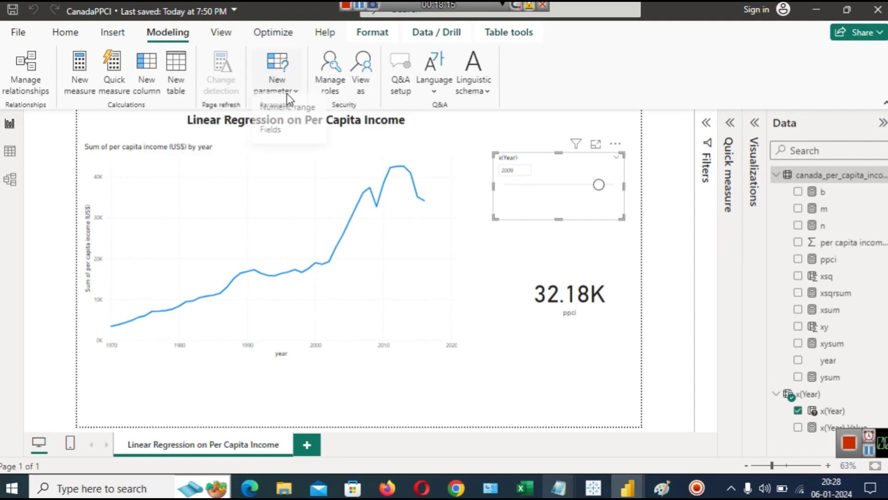
left_click(288, 115)
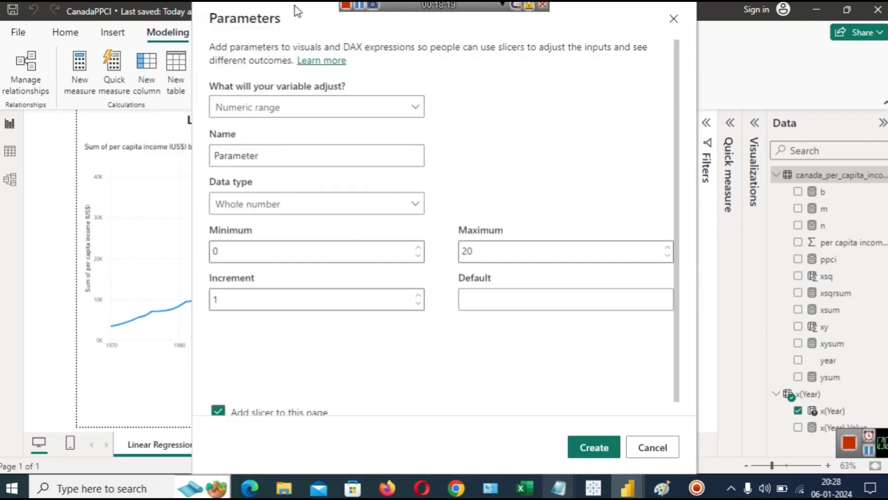
left_click_drag(301, 4, 454, 48)
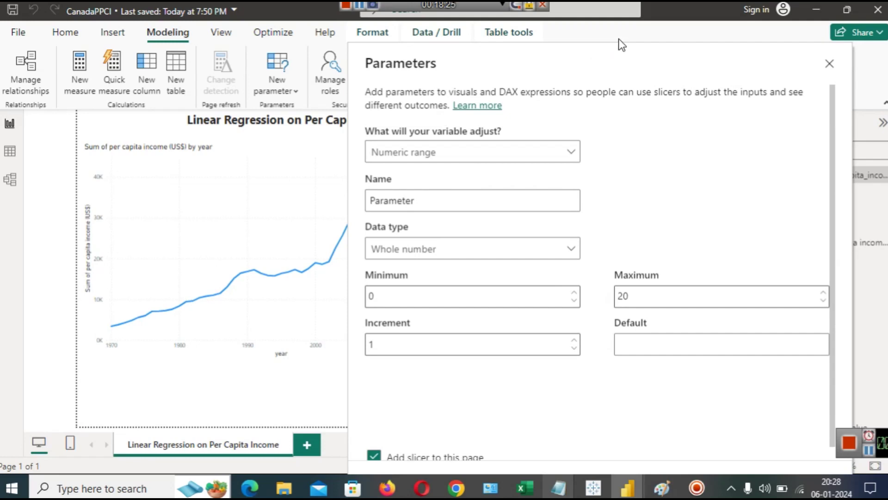
left_click_drag(646, 61, 740, 285)
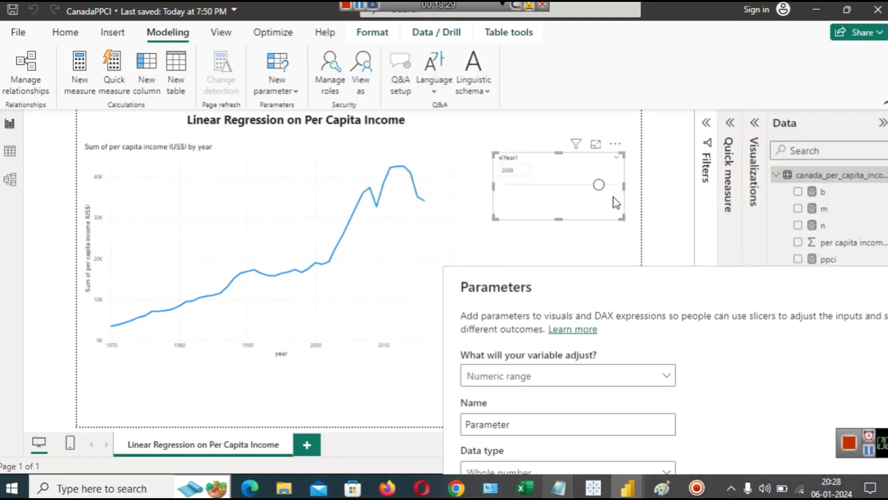
left_click_drag(634, 288, 518, 116)
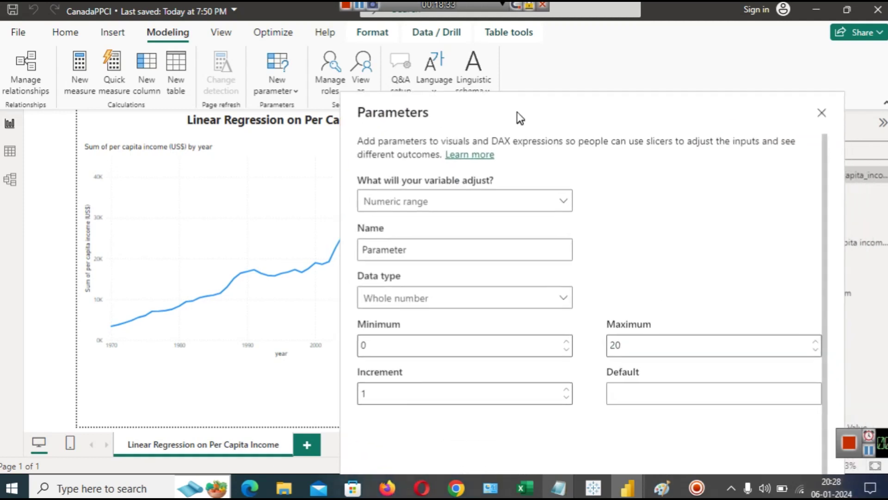
- Name the parameter TestParameter and keep Whole number as its data type
double_click(434, 257)
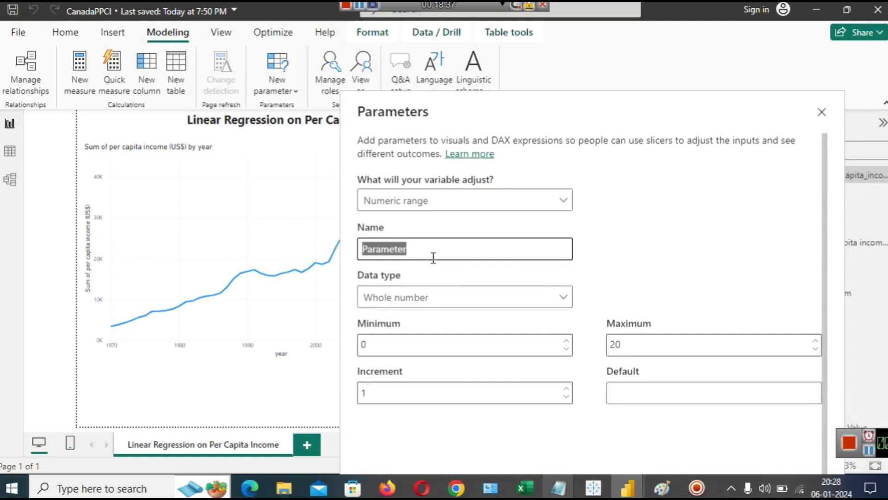
type("Tess")
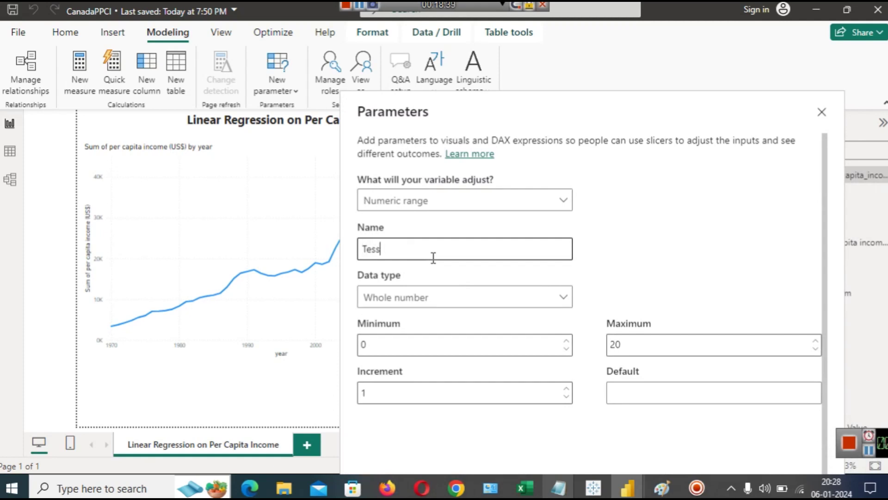
type("tTParameter")
left_click(490, 295)
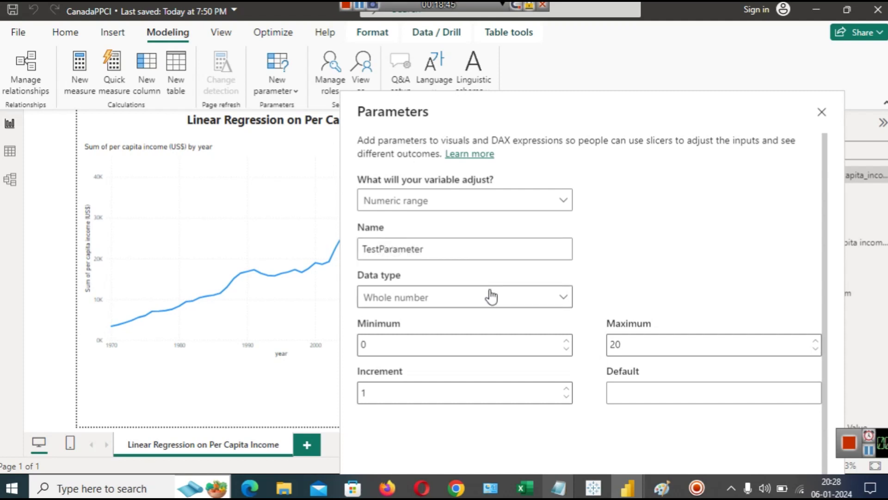
left_click(492, 294)
- Check the first year in the canada_per_capita_income workbook in Excel, and set the parameter's minimum to 1970 in Power BI
left_click(445, 345)
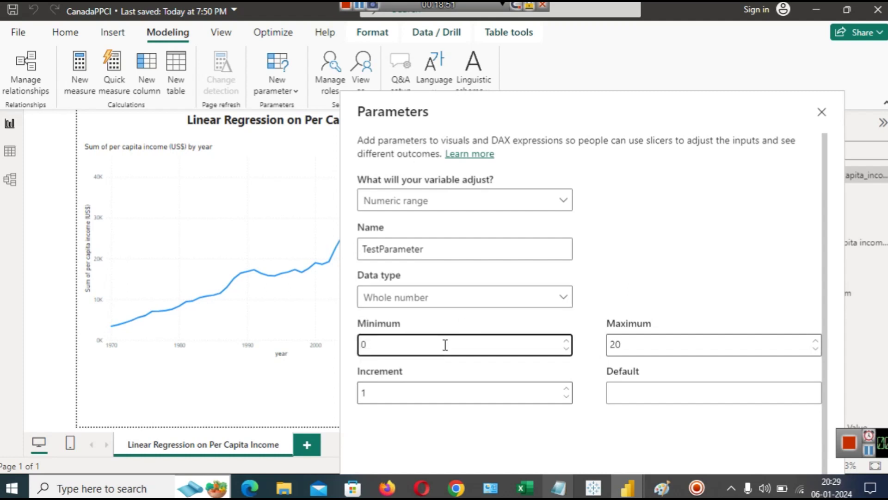
left_click(523, 487)
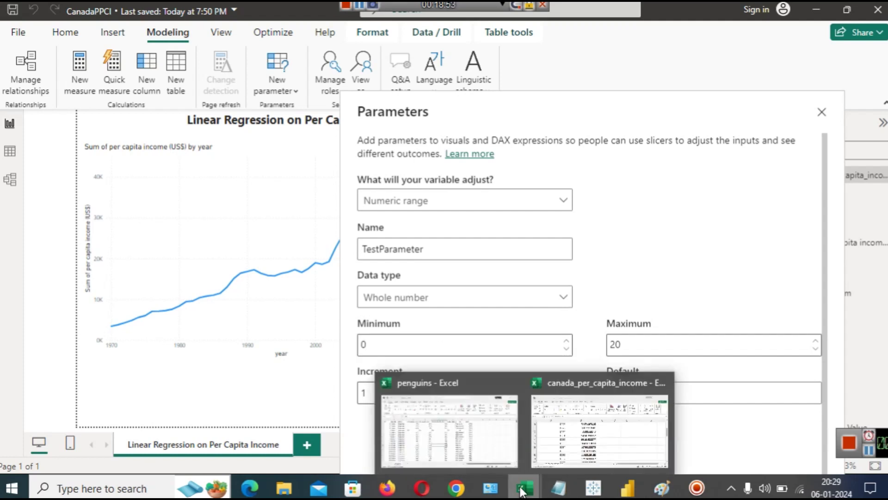
left_click(557, 449)
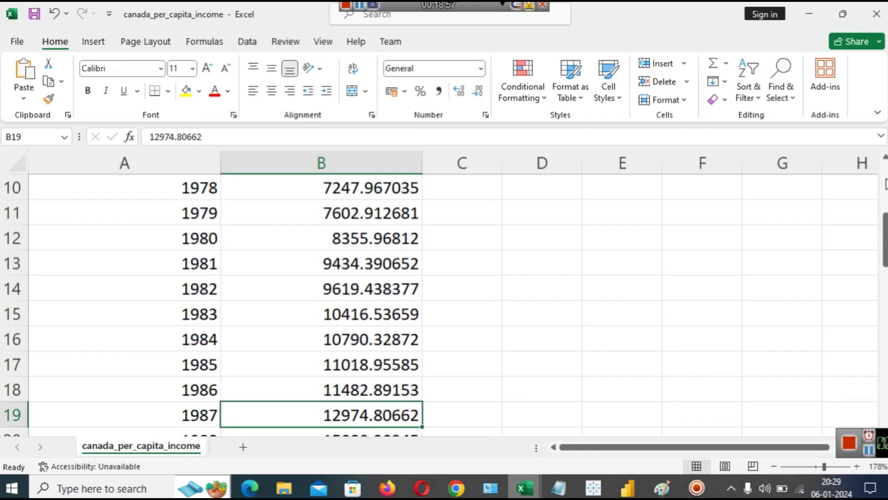
left_click(885, 185)
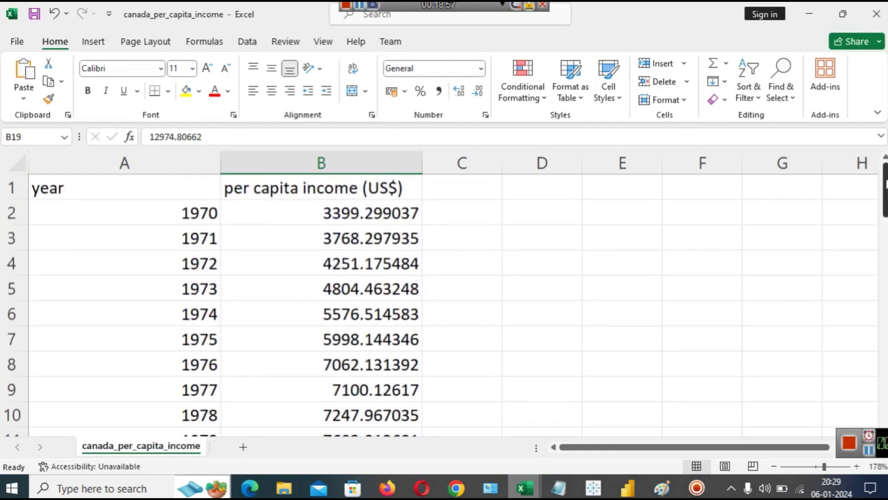
left_click(812, 12)
type("1970")
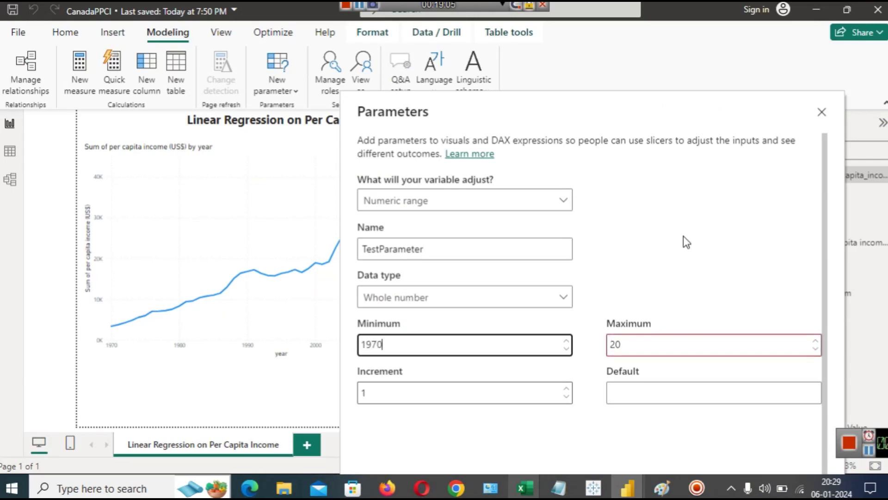
- Set the maximum of TestParameter to 2024
key("Tab")
type("20")
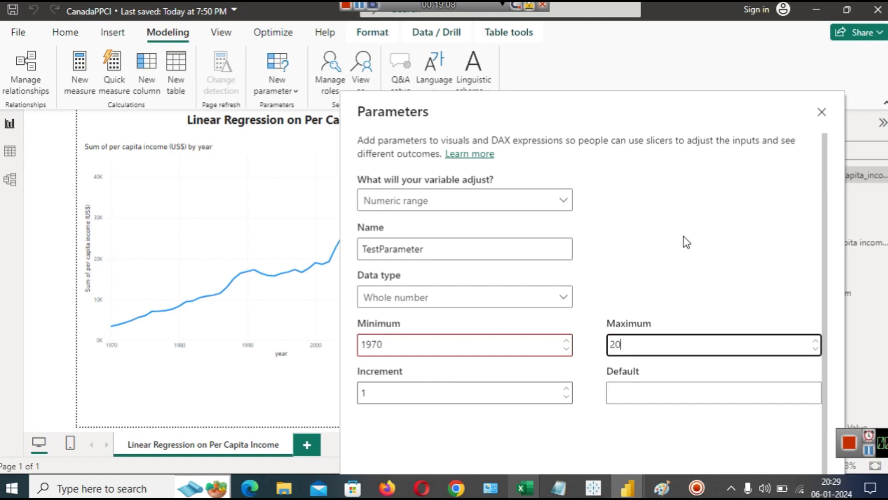
key("BackSpace")
type("023")
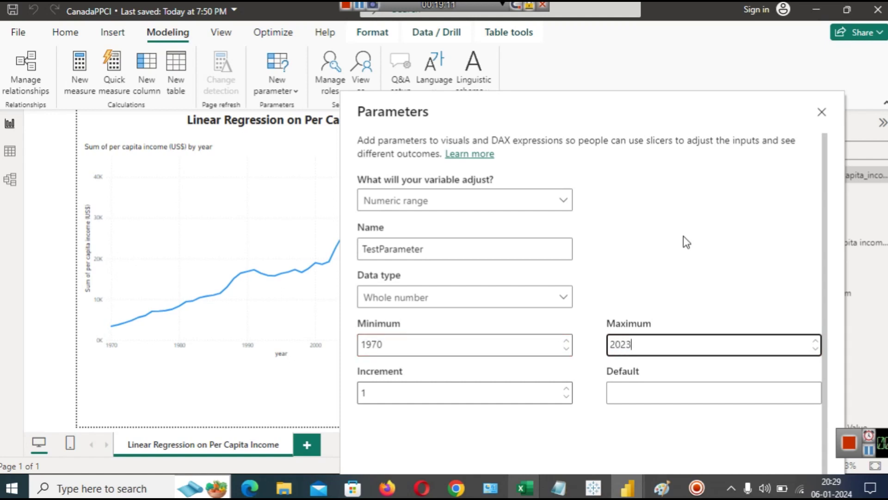
key("BackSpace")
type("4")
left_click(641, 293)
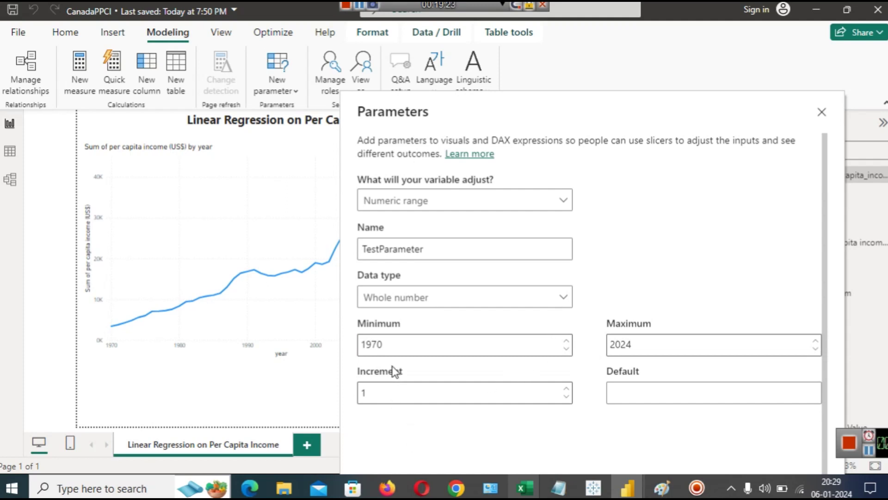
- Copy the minimum year of TestParameter into its default value, setting the default to 1970
double_click(388, 342)
key("ctrl+c")
left_click(617, 388)
key("ctrl+v")
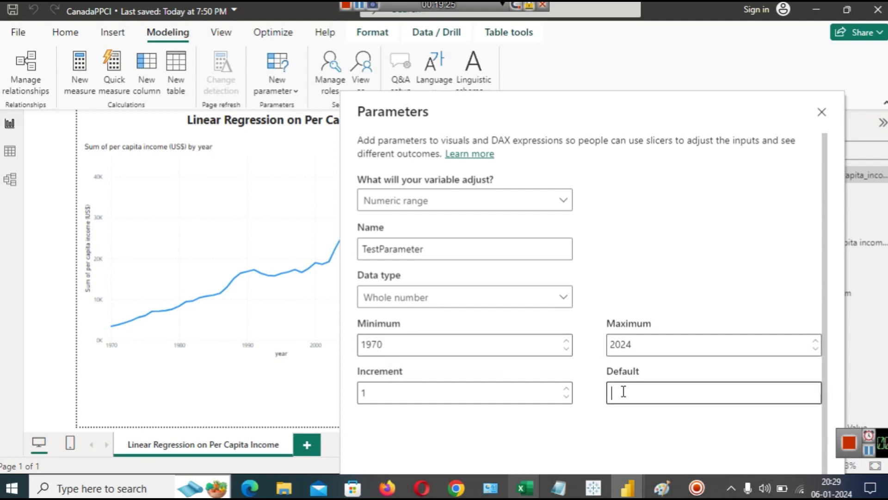
left_click(674, 318)
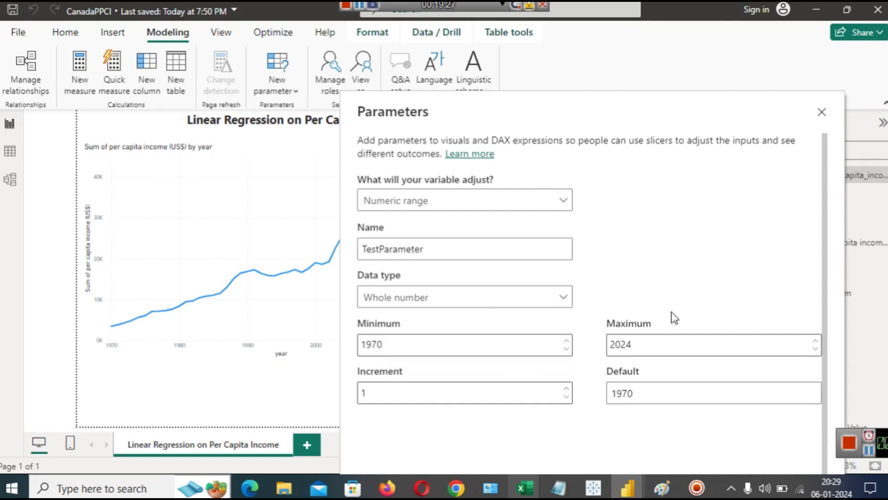
- Create TestParameter with its slicer added to the page, and align the slicer directly beneath the income line chart
left_click_drag(606, 96, 576, 10)
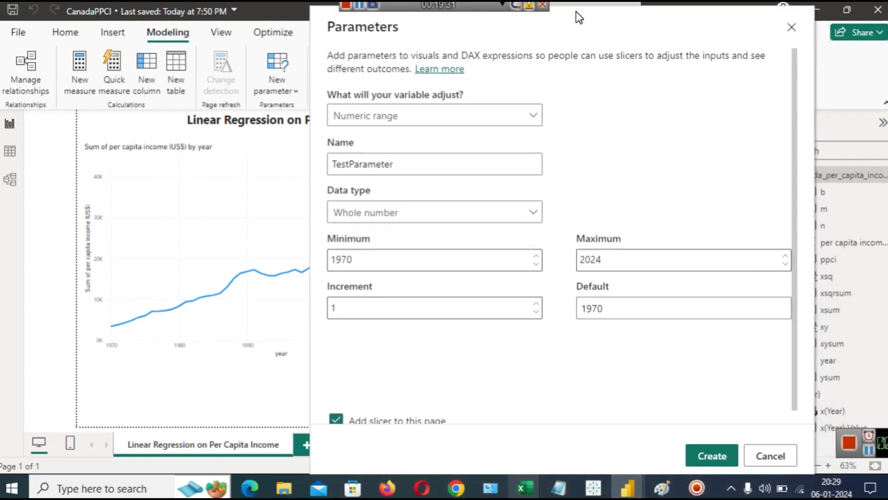
scroll(797, 404, "down", 2)
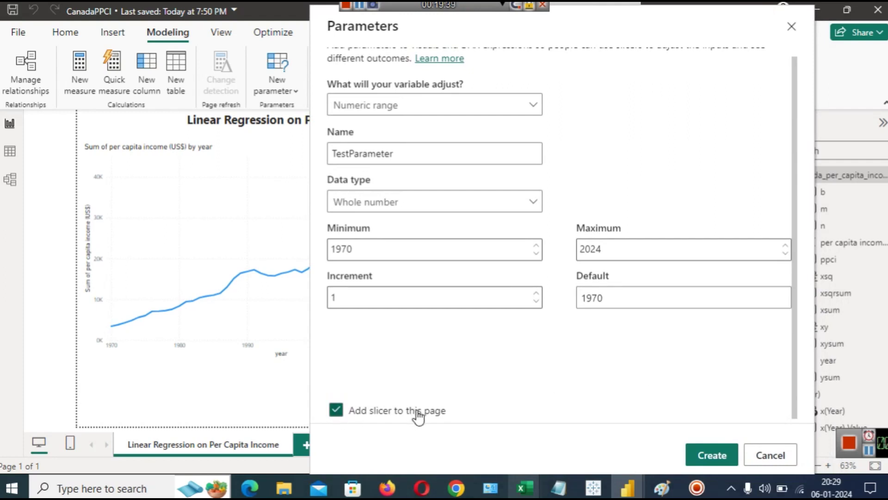
left_click(686, 450)
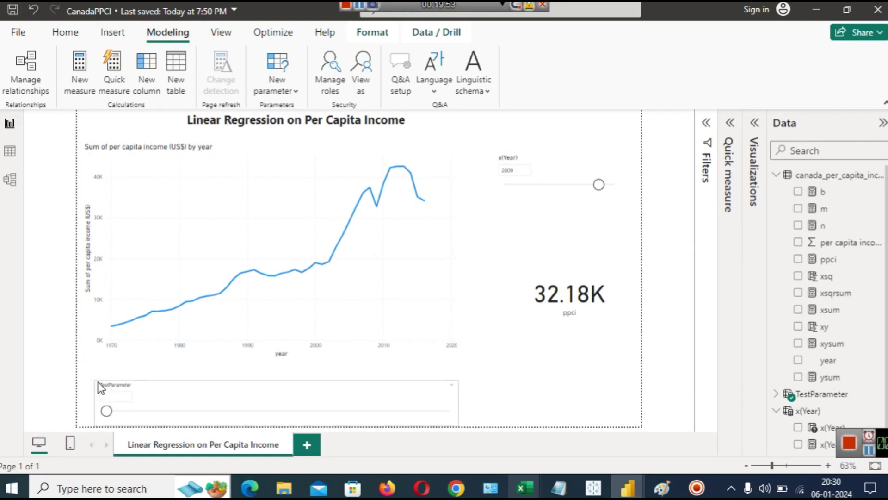
left_click_drag(84, 362, 84, 369)
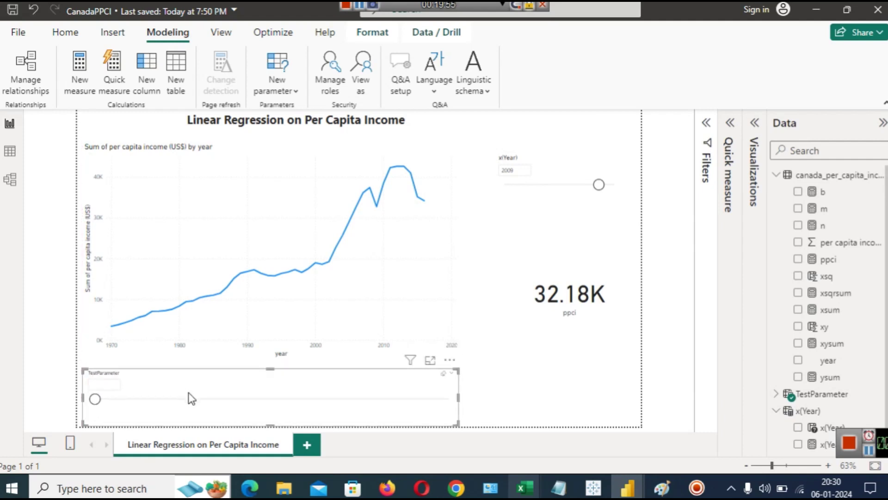
- Review the predicted per capita income formula (ppci) in the Canada PCI Linear Regression notes in Notepad, and return to Power BI
mouse_move(560, 488)
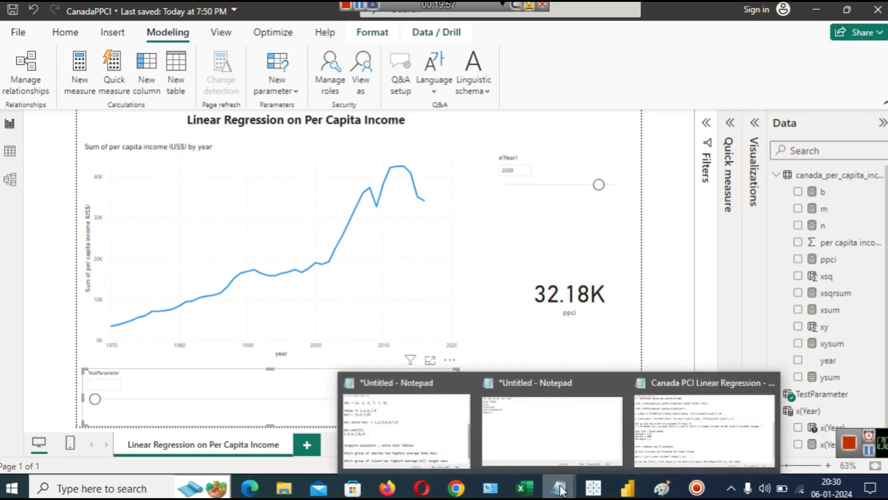
left_click(673, 454)
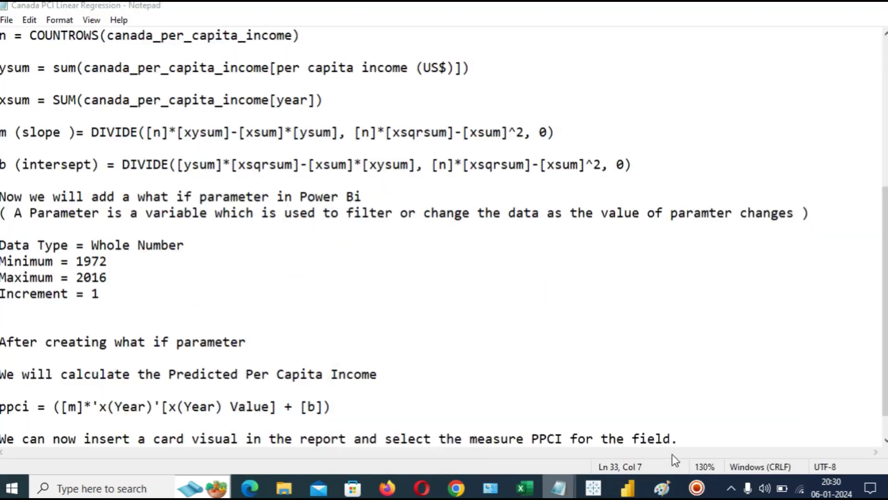
left_click(371, 316)
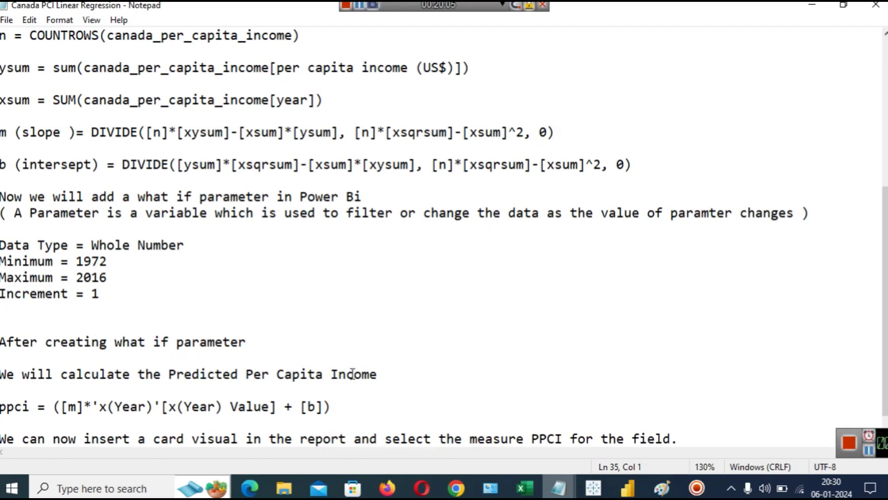
double_click(18, 406)
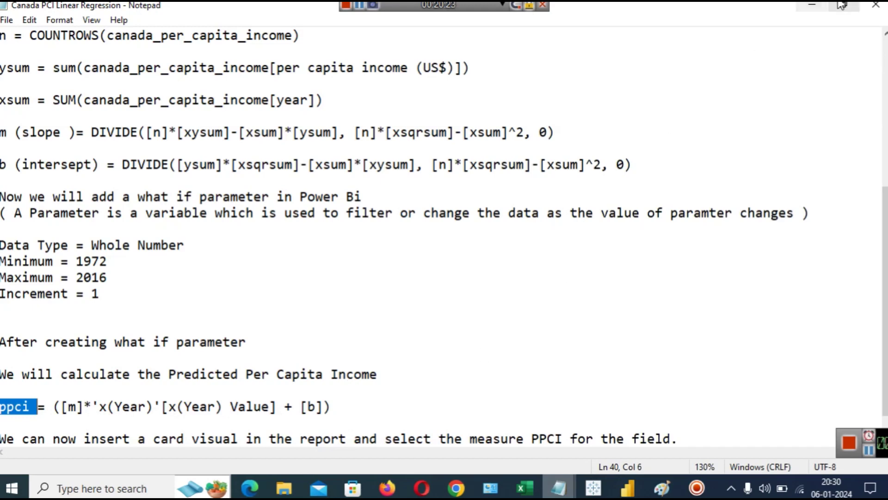
left_click(818, 4)
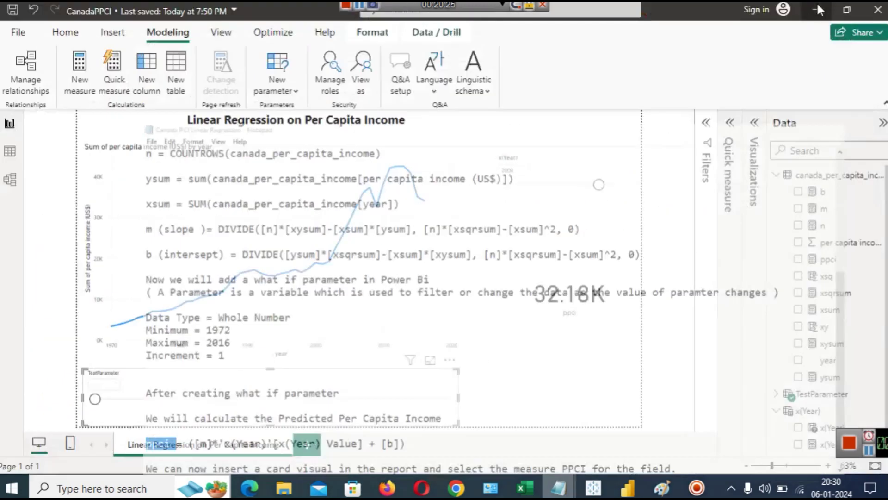
- Examine the fields and DAX definitions of the TestParameter and x(Year) tables, including the TestParameter Value measure, in the widened Data pane
left_click(778, 410)
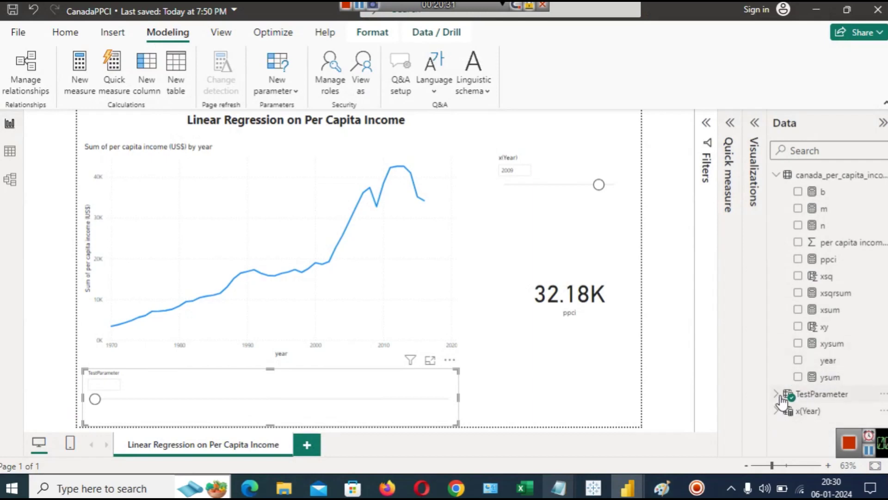
left_click(780, 396)
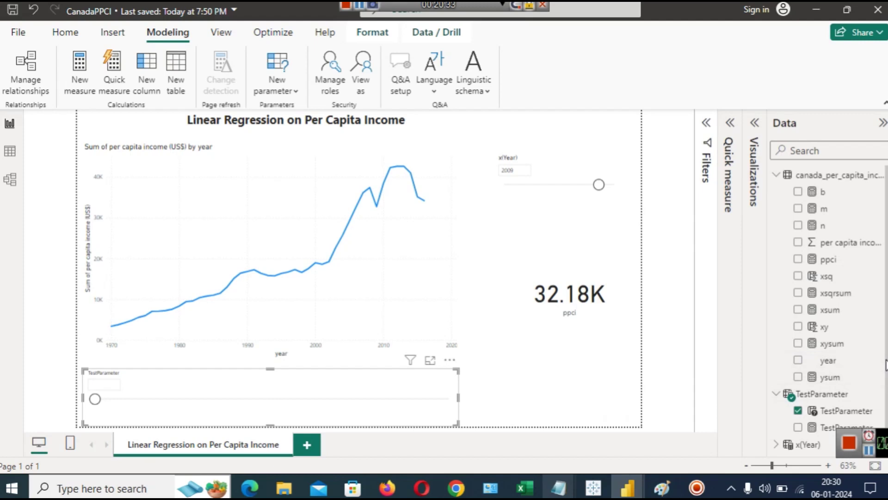
scroll(884, 366, "down", 1)
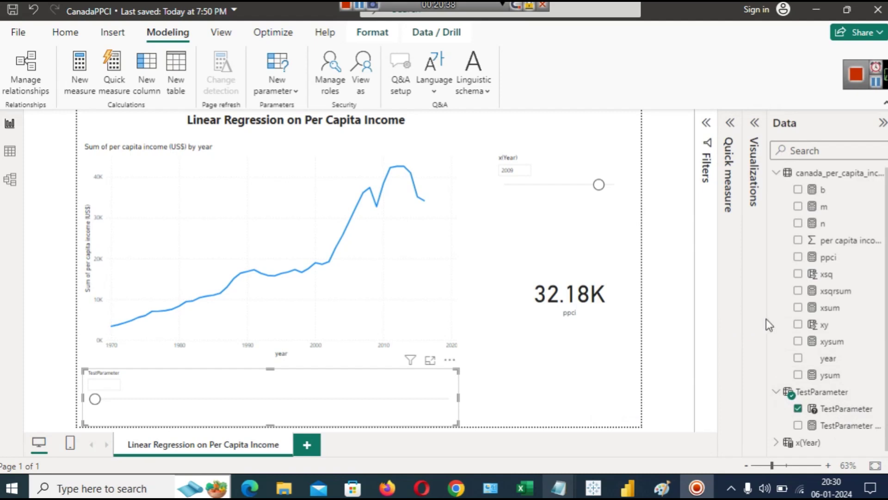
left_click_drag(766, 319, 702, 313)
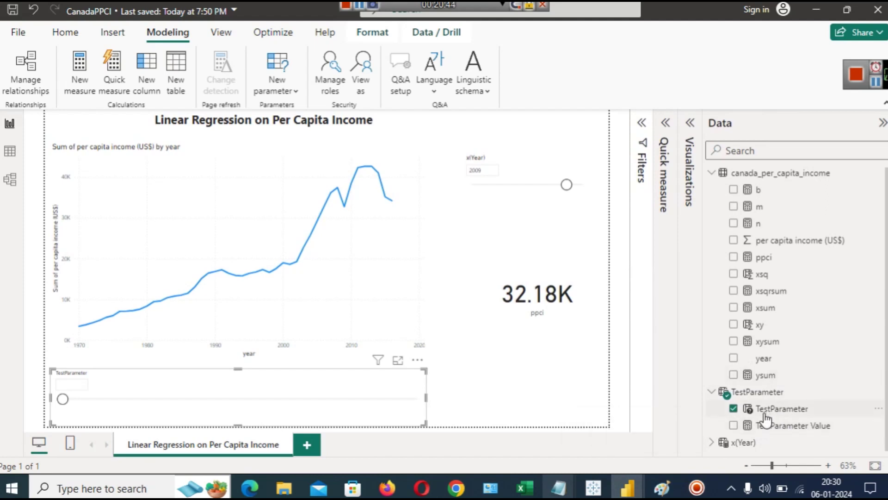
left_click(711, 443)
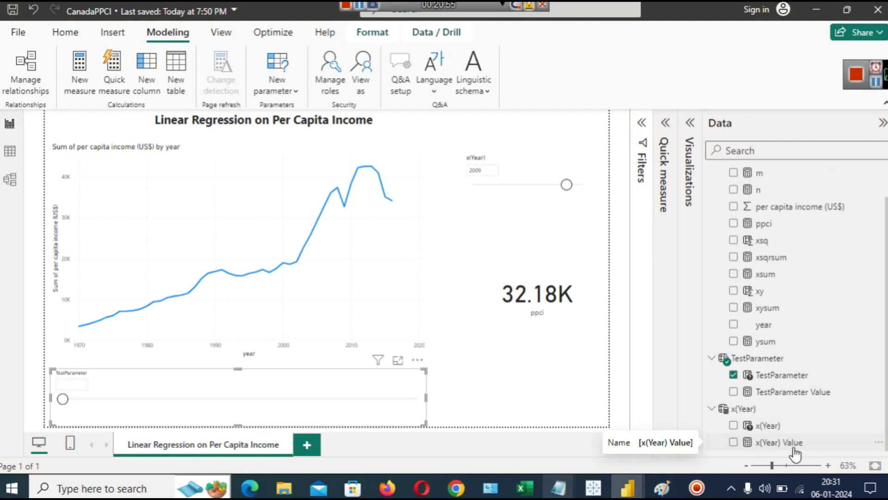
left_click(746, 410)
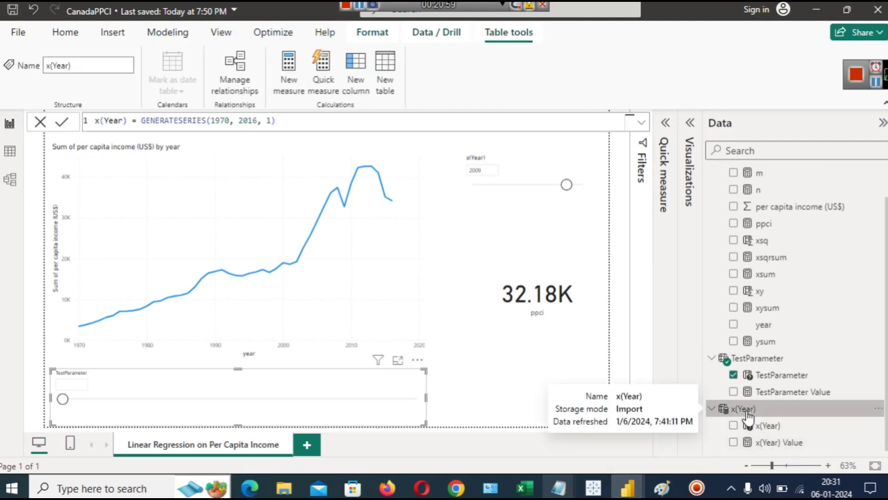
left_click(755, 361)
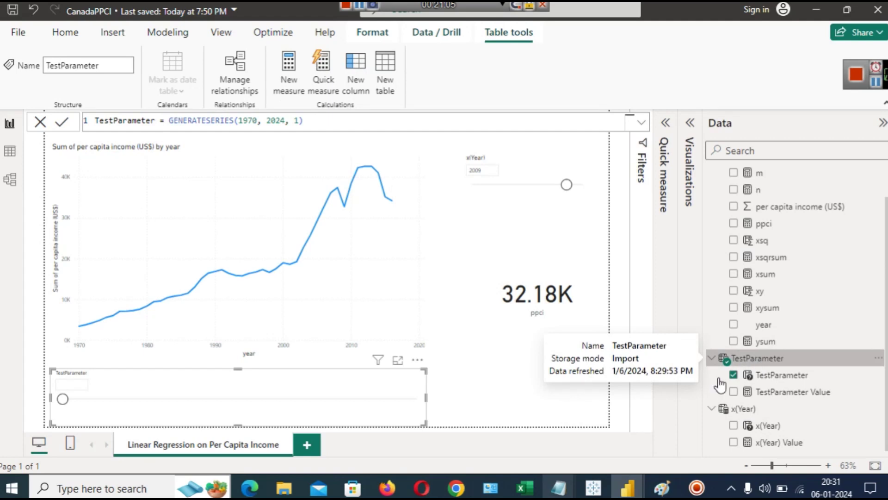
left_click(708, 390)
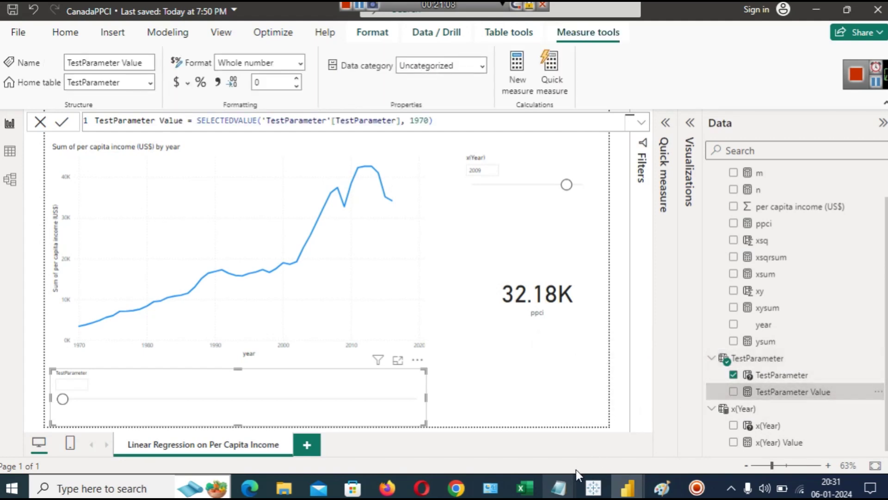
- Switch to the Notepad notes and add a line reading "predincome =" below the ppci formula
mouse_move(559, 487)
left_click(727, 421)
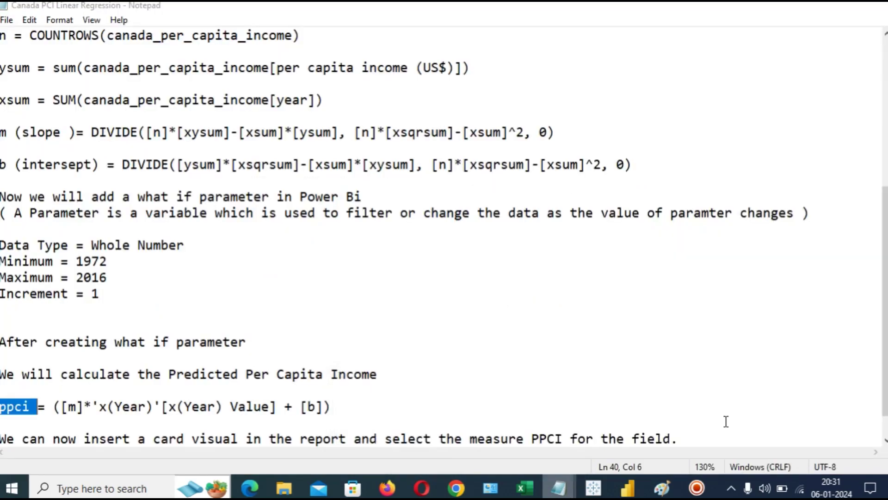
key("ctrl+z")
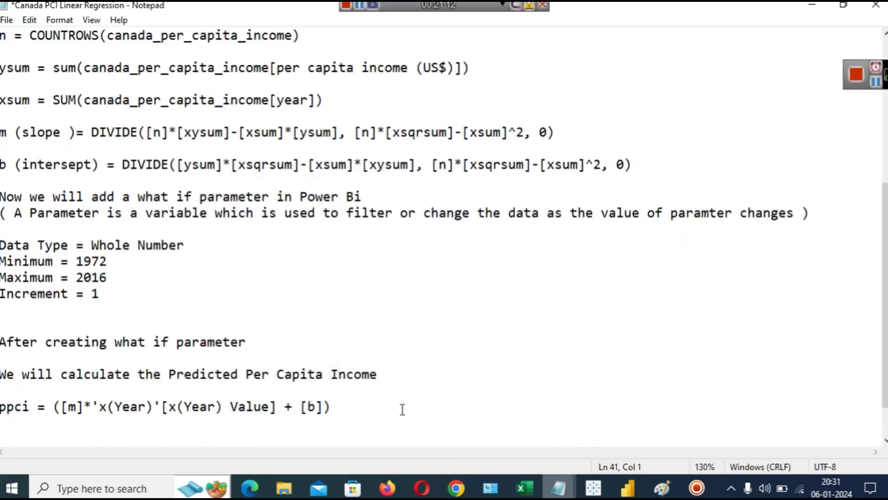
key("Return")
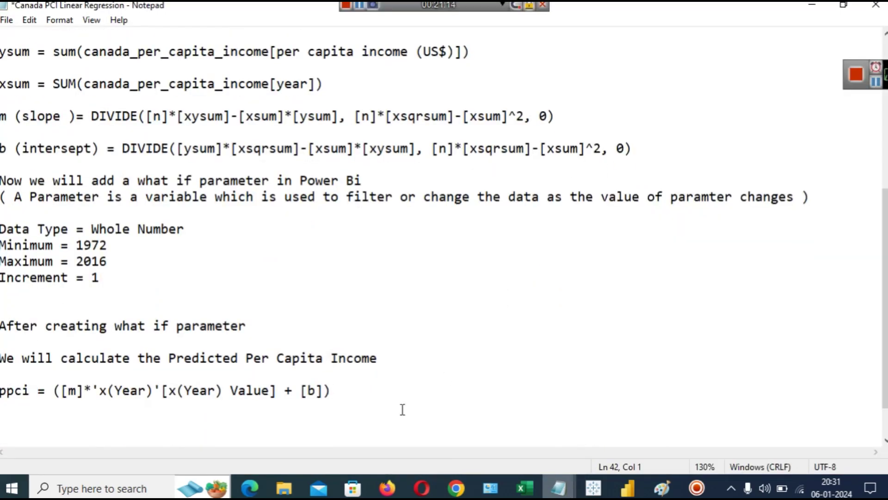
type("predincom e")
key("BackSpace")
key("BackSpace")
key("BackSpace")
key("BackSpace")
type("ome =")
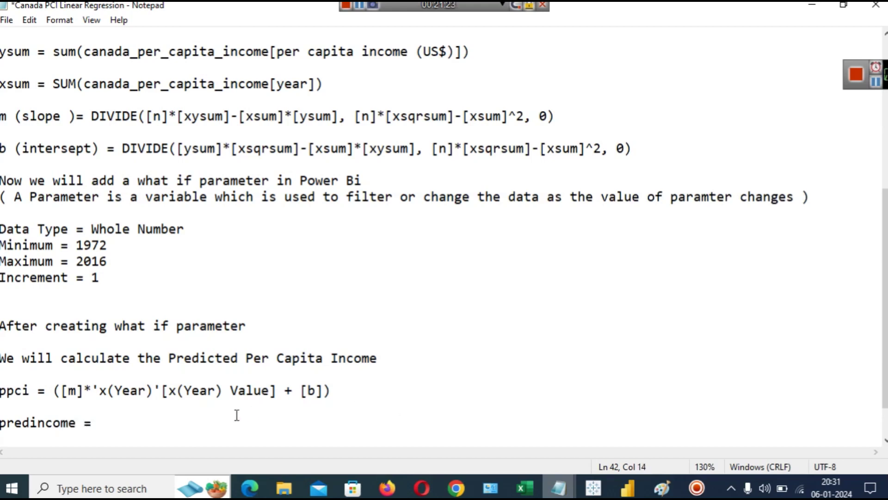
- Copy the ppci expression ([m]*'x(Year)'[x(Year) Value] + [b]) into the notes as the predincome formula
left_click_drag(54, 388, 341, 398)
key("ctrl+c")
left_click(182, 424)
key("ctrl+v")
left_click(146, 424)
left_click_drag(146, 424, 153, 423)
left_click_drag(387, 423, 51, 411)
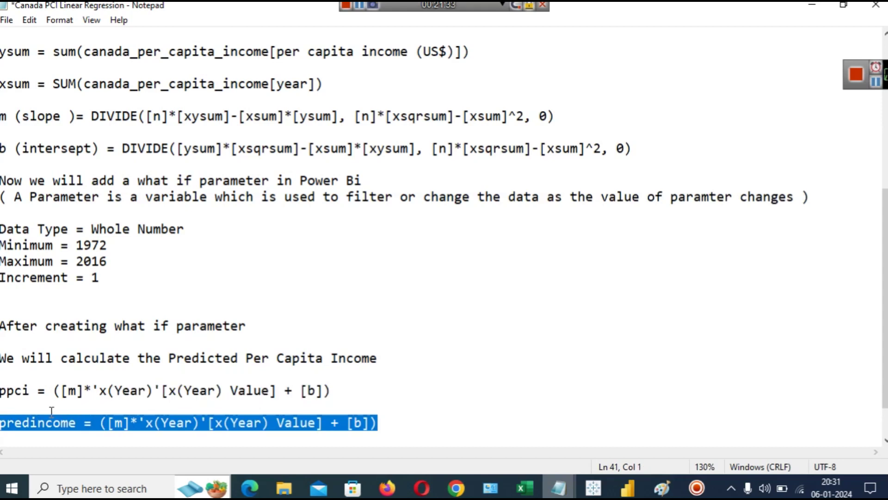
- Separate the predincome formula from the following note about inserting a card visual with a blank line
key("ctrl+End")
key("Return")
key("Return")
type("We can now insert a card visual in the report and select the measure PPCI for the field.")
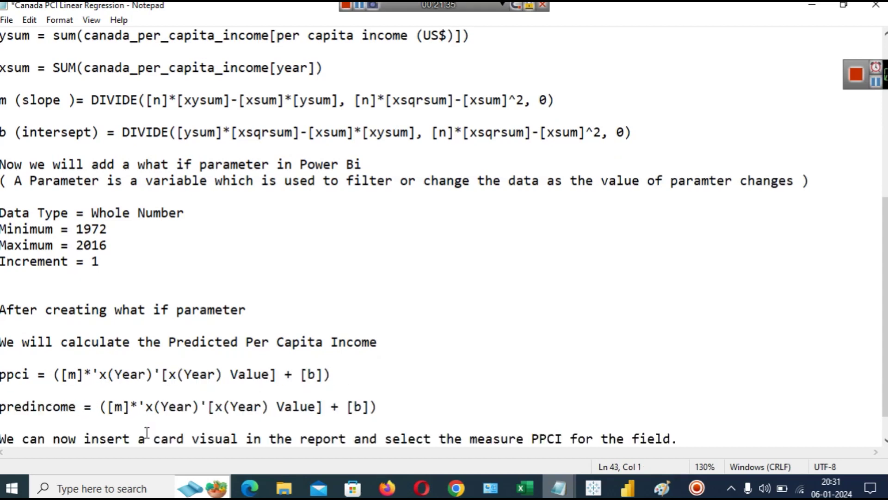
left_click_drag(1, 422, 147, 422)
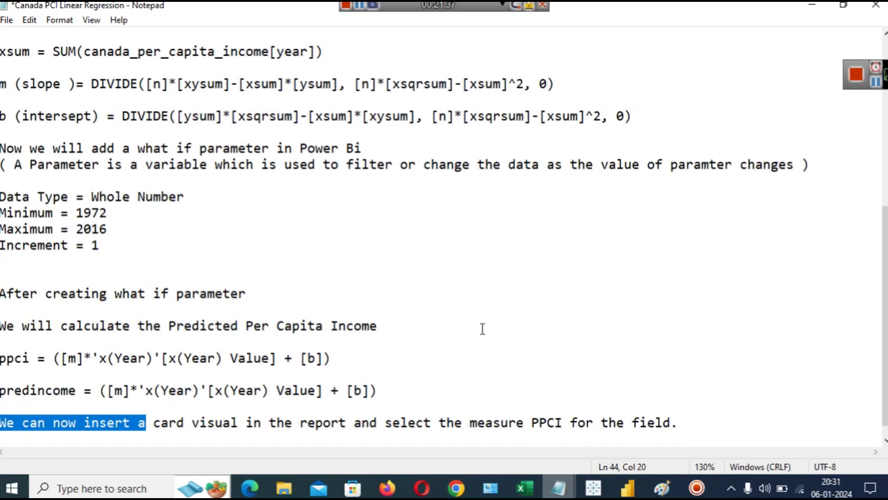
- Return to Power BI, add a new measure named predincome, and begin its formula with an opening parenthesis
left_click(803, 4)
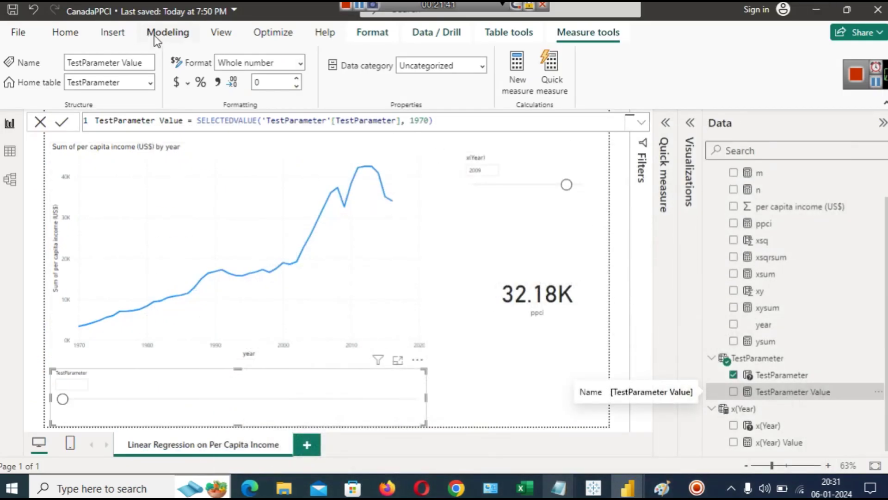
left_click(176, 37)
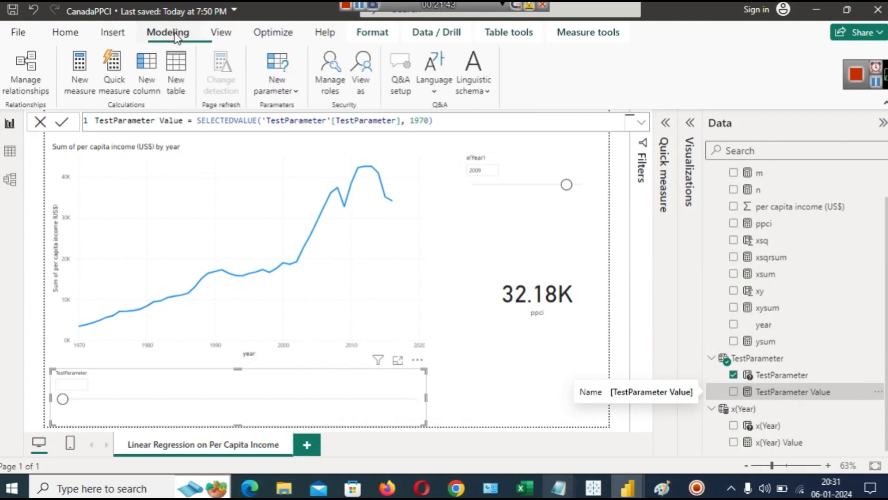
left_click(78, 72)
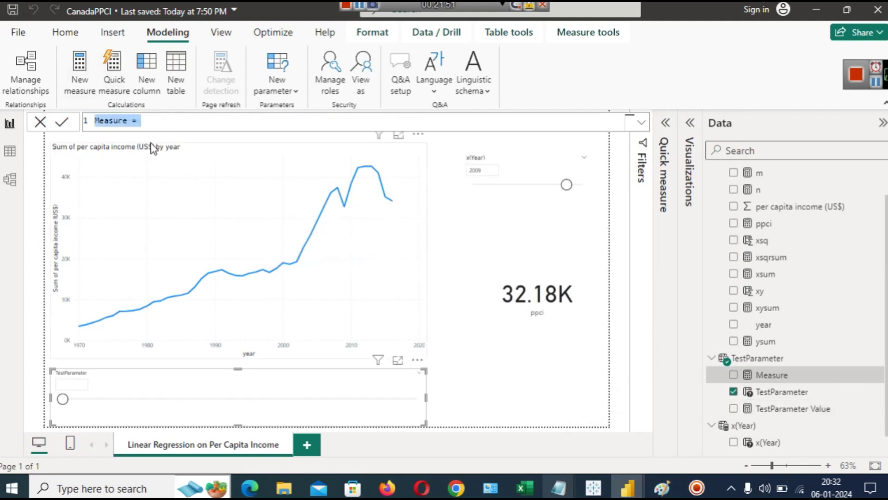
double_click(110, 122)
type("predincome")
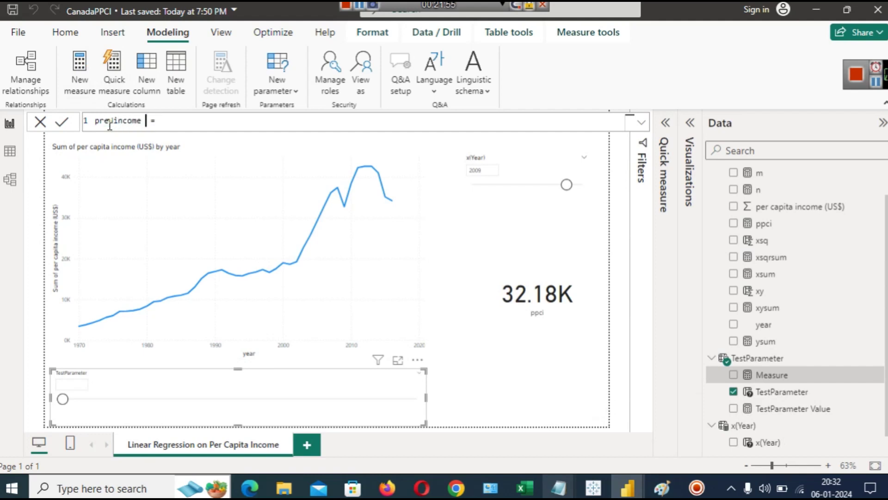
left_click(215, 122)
type("(")
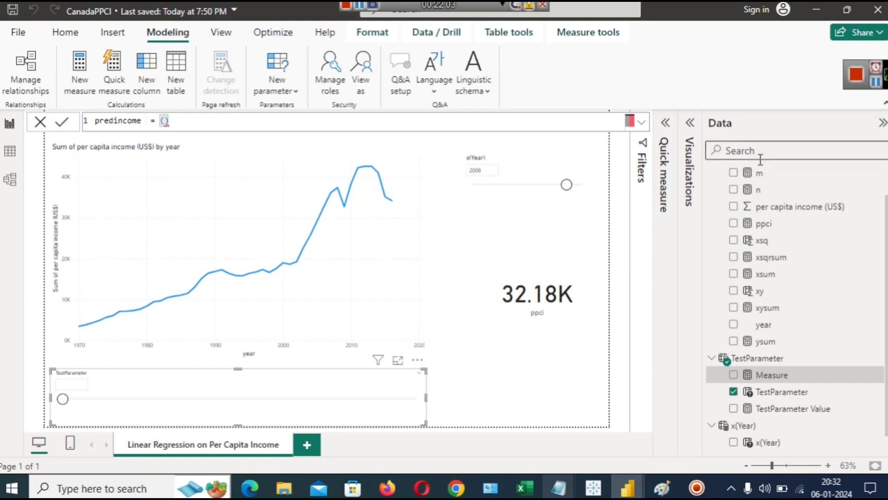
- Switch to Paint to check the y = mx + b regression equation and return to the predincome measure in Power BI
left_click(671, 491)
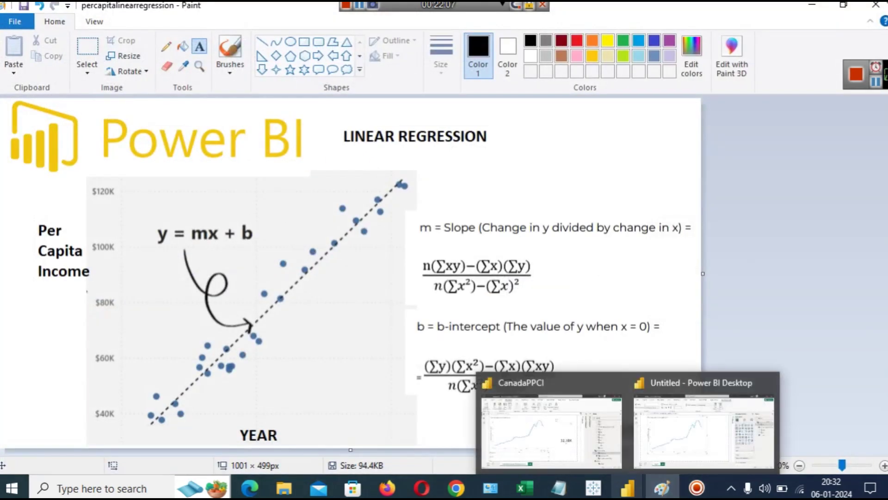
left_click(812, 5)
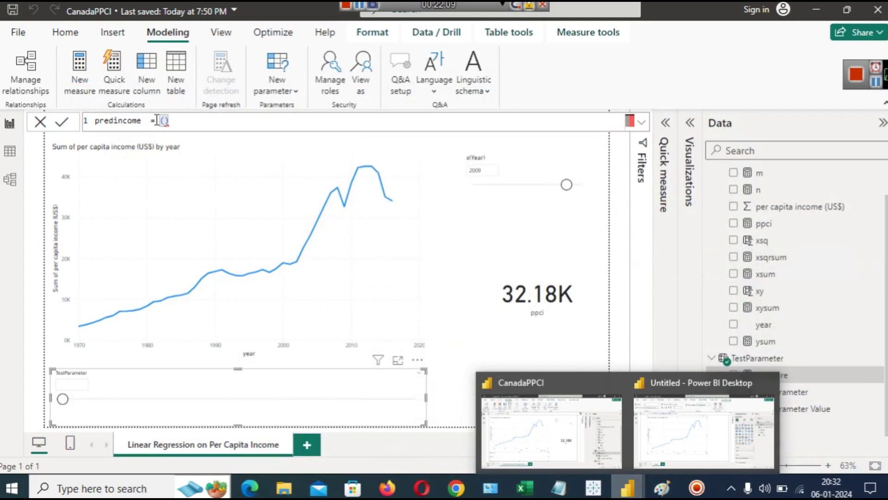
double_click(127, 122)
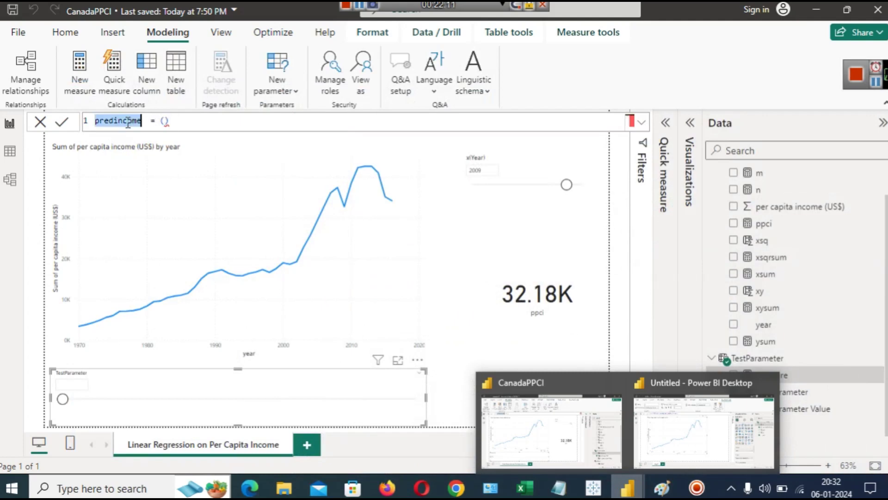
- Complete the predincome formula as ([m] * TestParameter[TestParameter Value] + [b]) and commit the measure
left_click(165, 122)
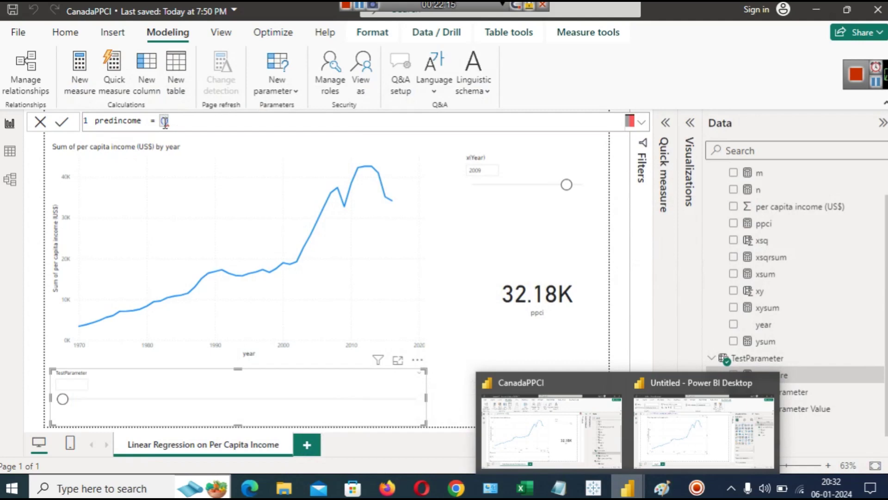
type("m")
key("Tab")
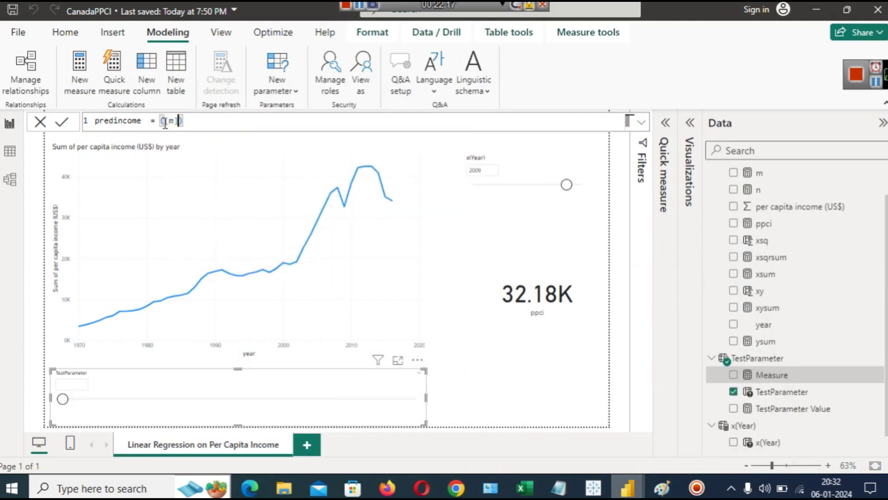
type("* Tee")
key("BackSpace")
type("s")
key("Tab")
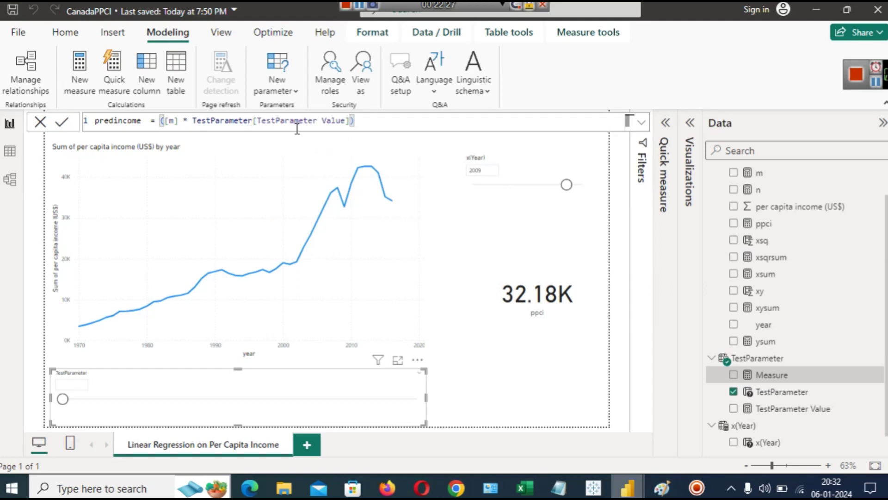
type("+ [b]")
left_click(404, 119)
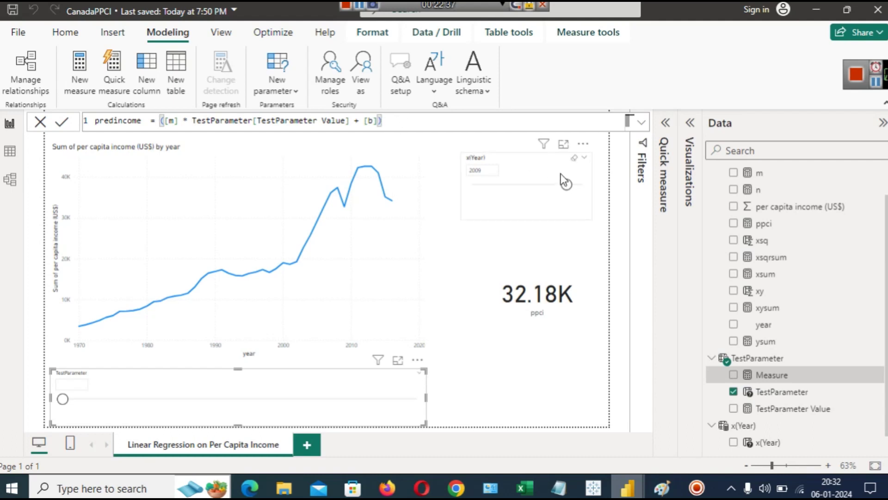
left_click(59, 123)
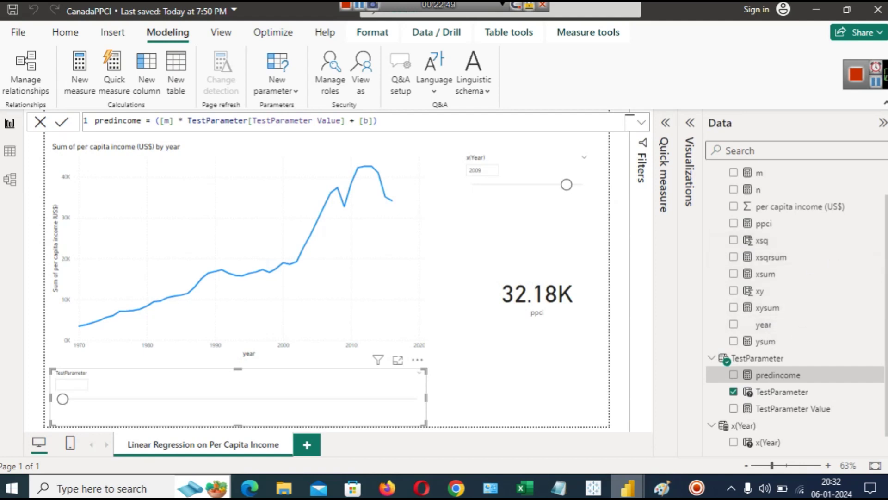
- Delete the card visual showing ppci from the report page
scroll(796, 301, "up", 2)
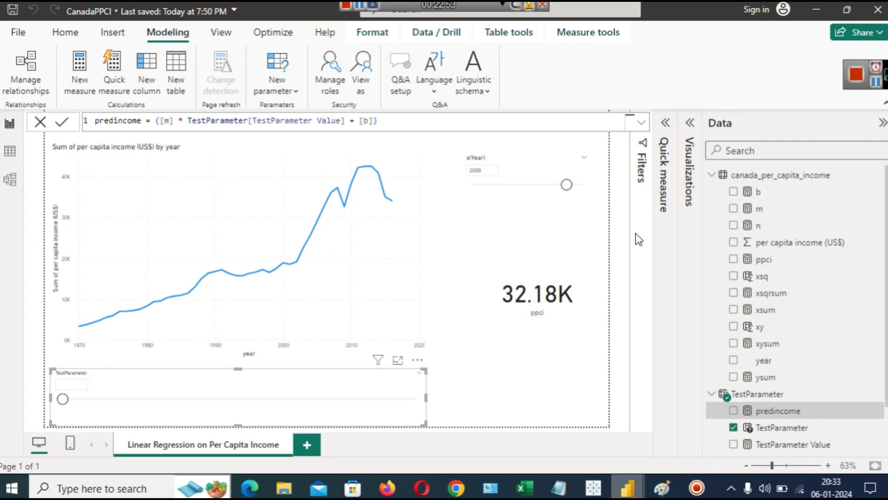
left_click(713, 395)
left_click(713, 411)
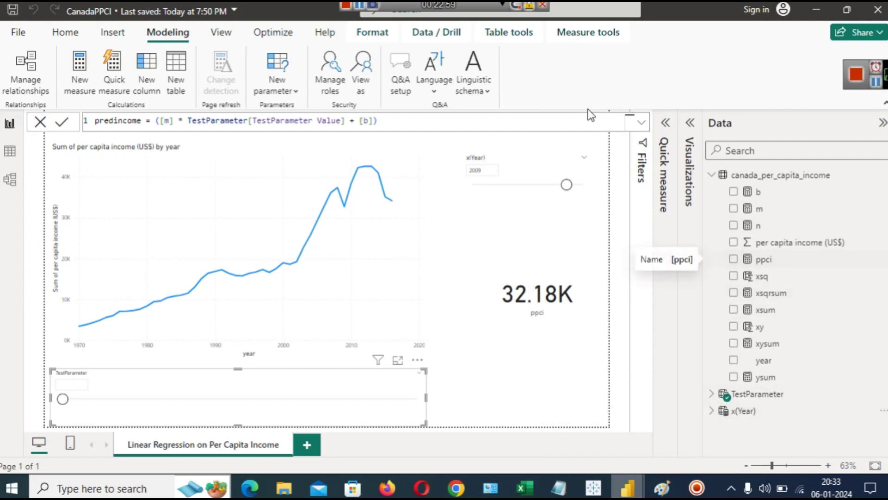
left_click(359, 5)
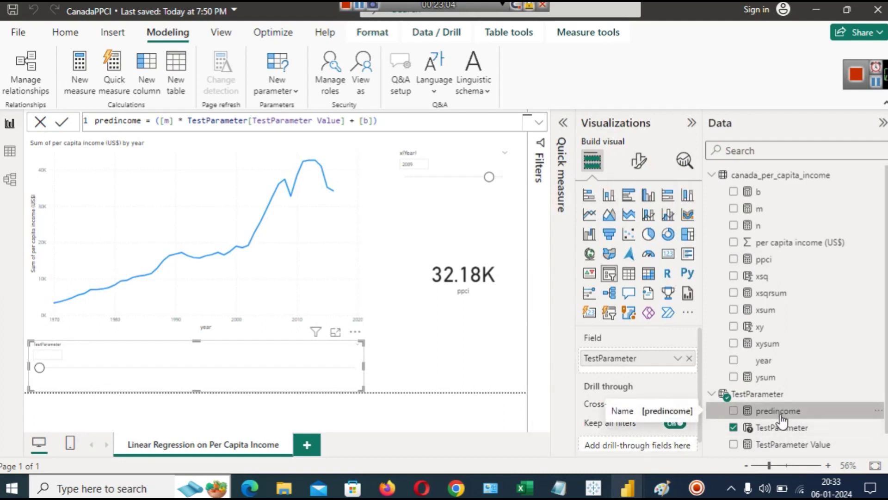
left_click(469, 275)
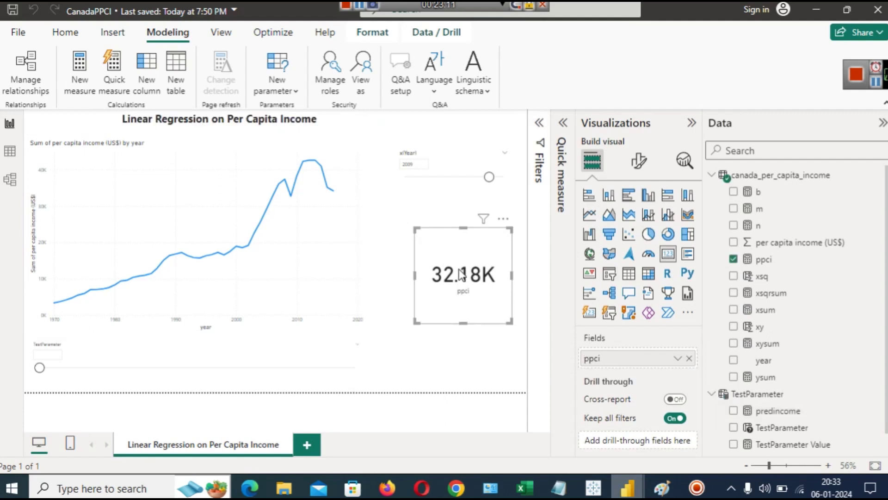
key("Delete")
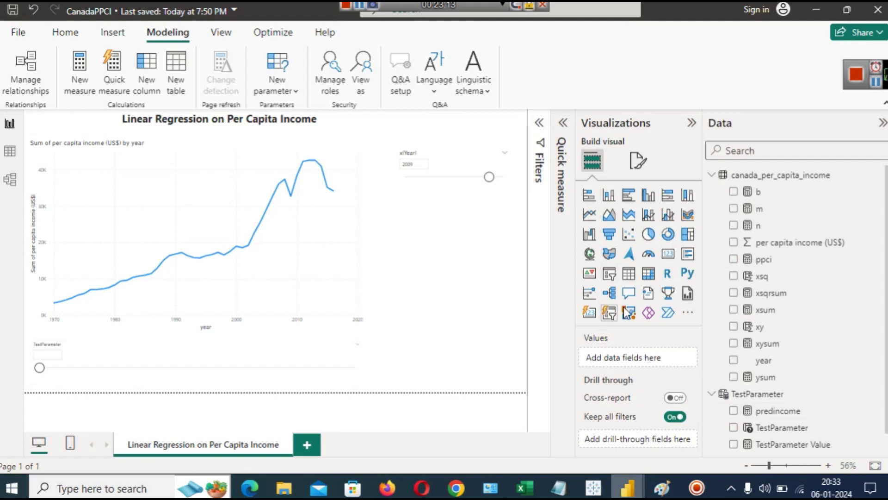
- Add a card visual below the x(Year) slicer and assign the predincome measure as its field
left_click(669, 254)
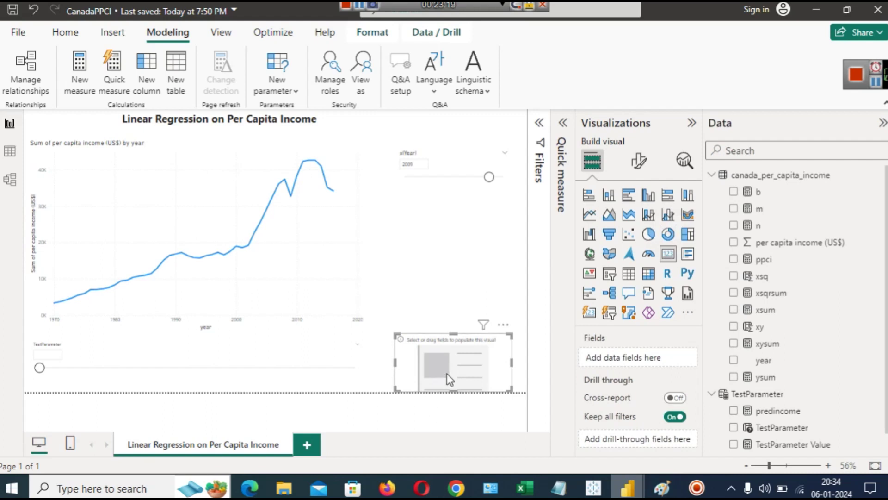
left_click_drag(460, 354, 459, 254)
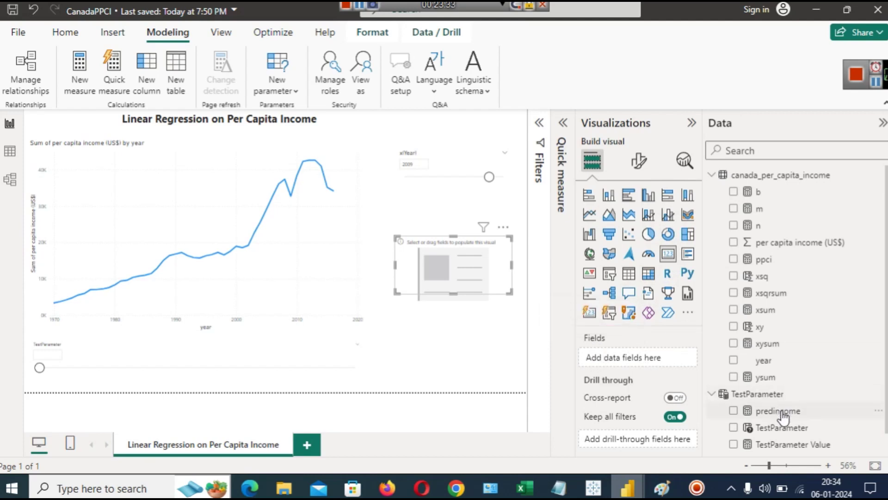
left_click_drag(715, 409, 643, 359)
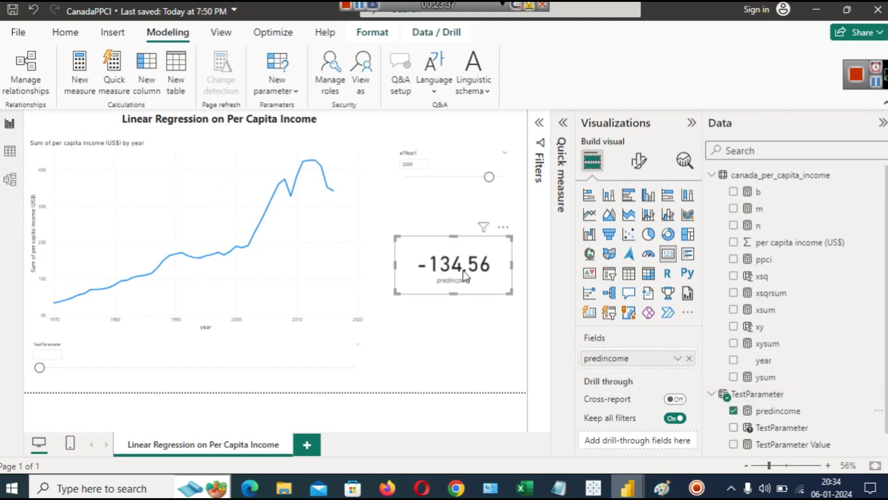
- Try the x(Year) slicer at 1997 and a lower year, and delete that slicer from the report page
left_click_drag(490, 178, 464, 178)
left_click(465, 180)
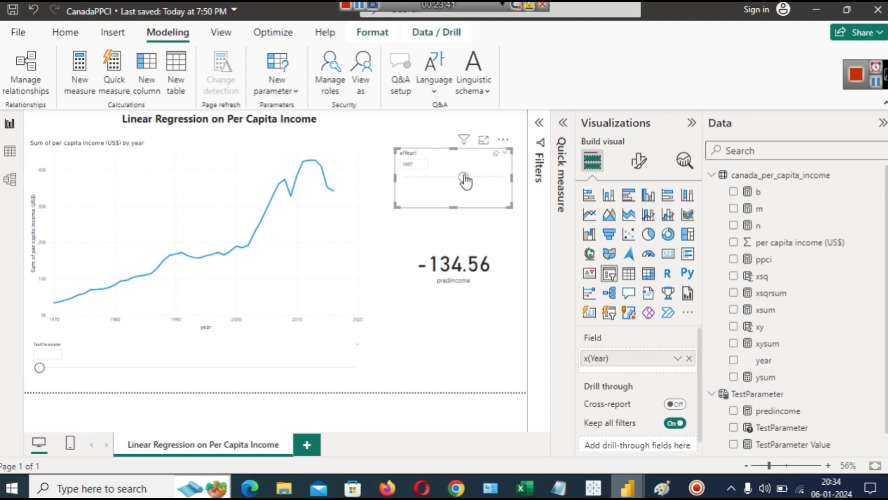
left_click_drag(461, 182, 448, 183)
key("Delete")
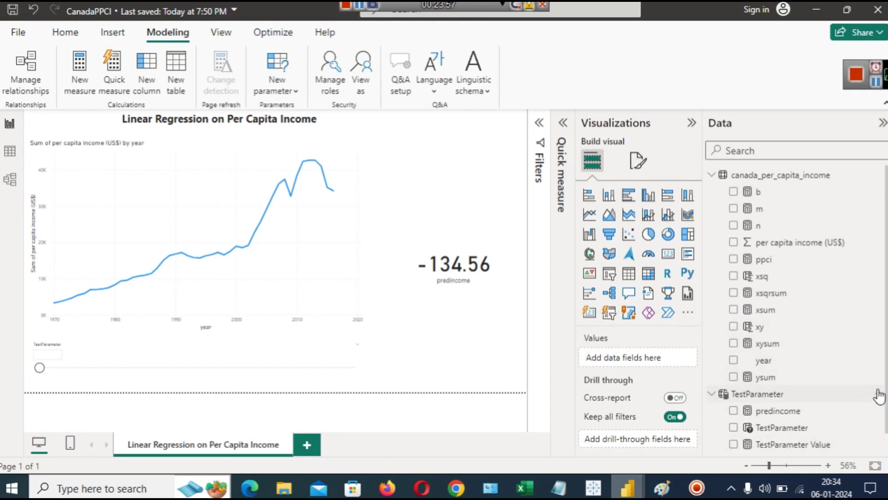
- Move the TestParameter slicer through 1974, 1980 and 2016 to 2022 to test the predincome card
scroll(886, 388, "down", 1)
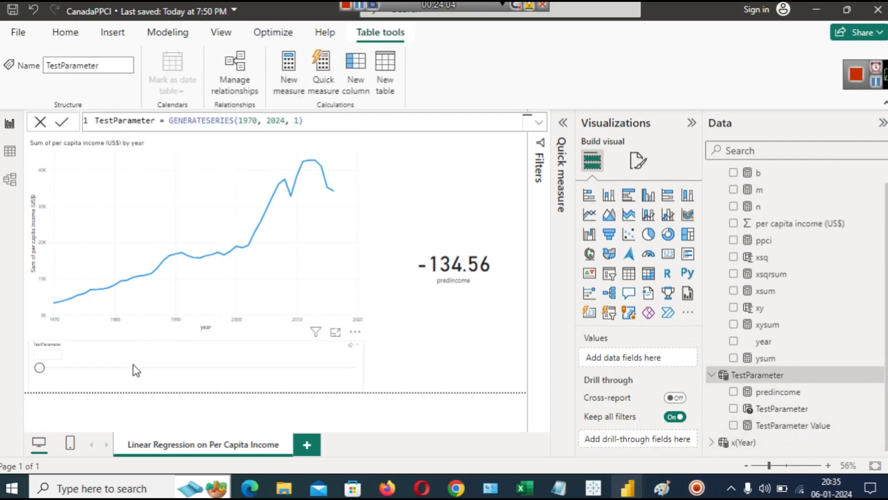
left_click(112, 359)
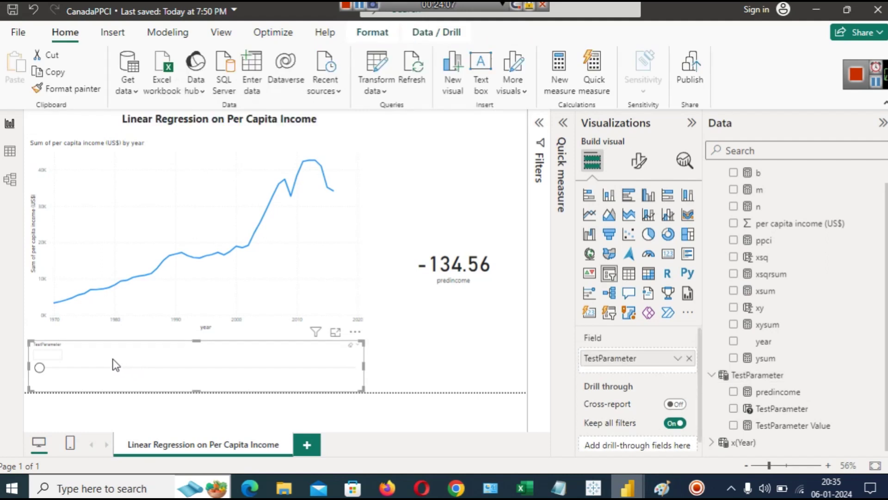
left_click_drag(41, 370, 64, 373)
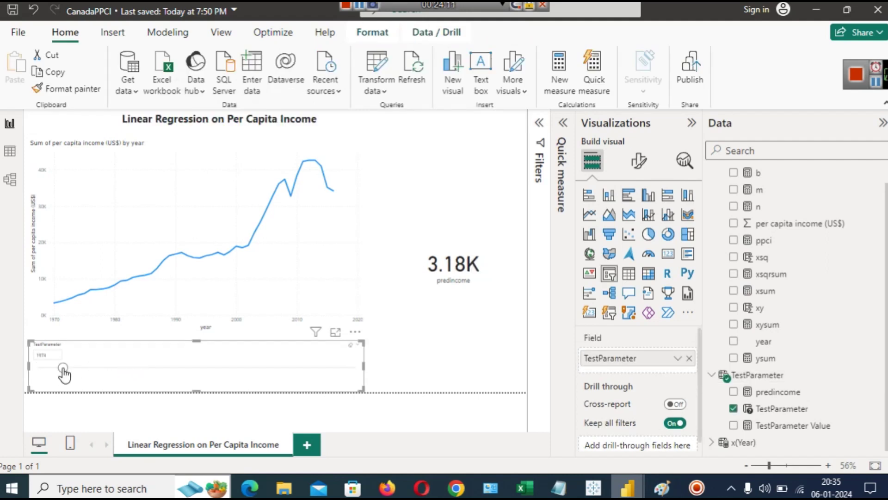
left_click_drag(63, 369, 98, 377)
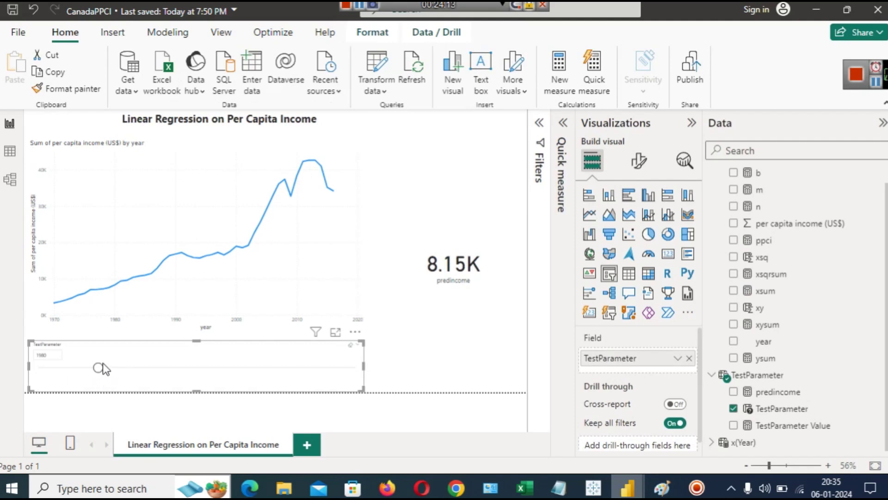
left_click_drag(98, 370, 285, 383)
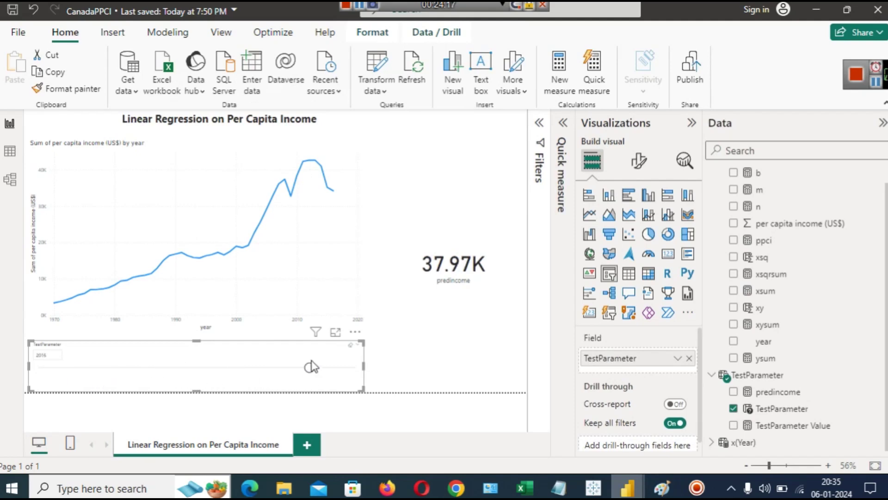
left_click_drag(311, 371, 345, 373)
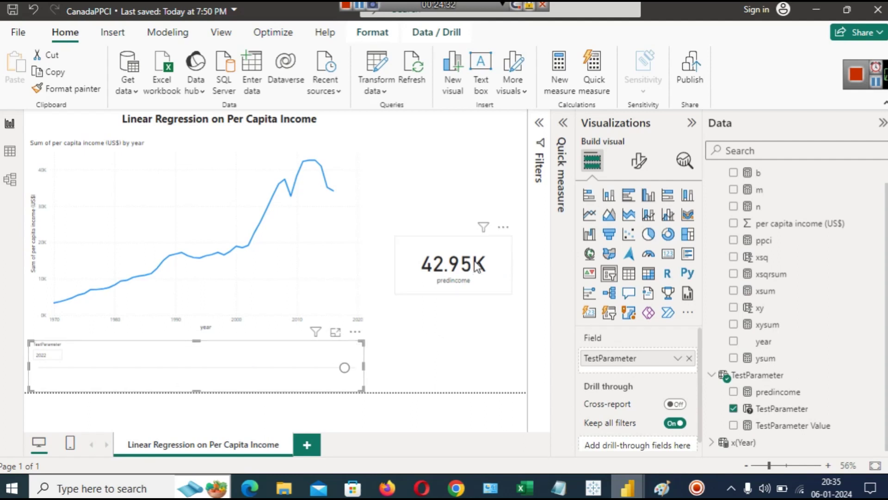
- Switch to the canada_per_capita_income workbook in Excel and review its year and per capita income (US$) columns
mouse_move(337, 193)
mouse_move(540, 487)
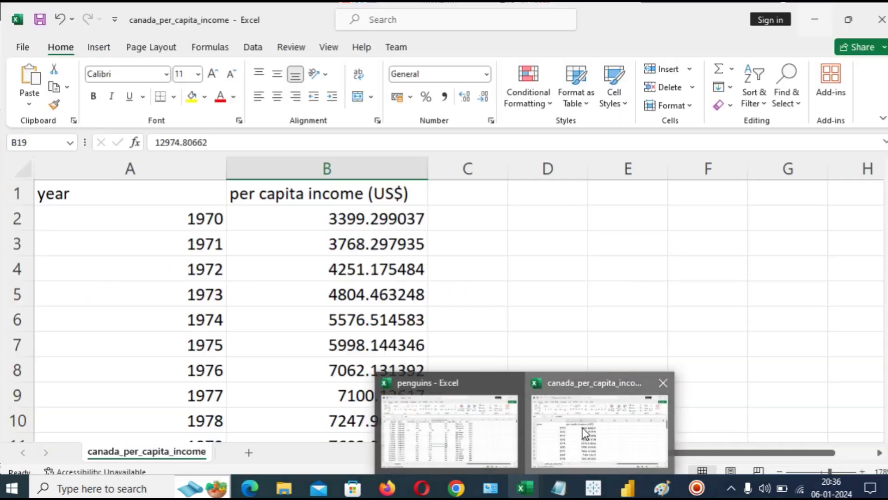
left_click(582, 427)
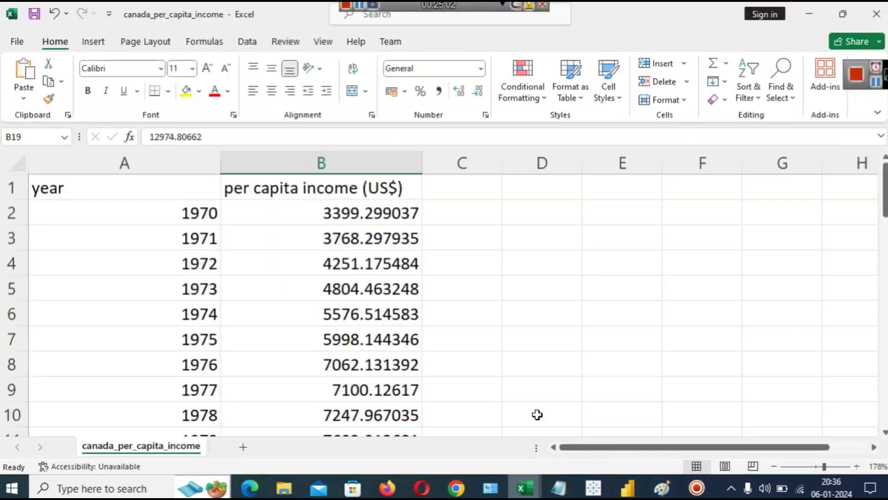
left_click(129, 159)
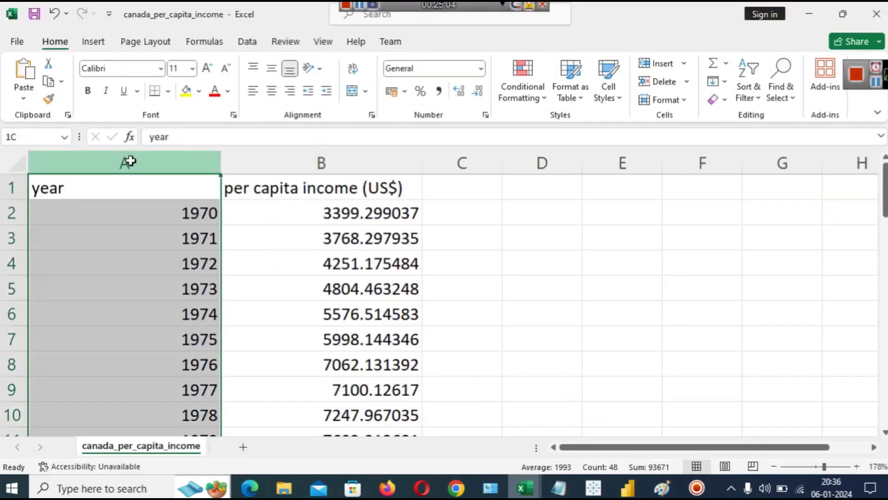
left_click(290, 159)
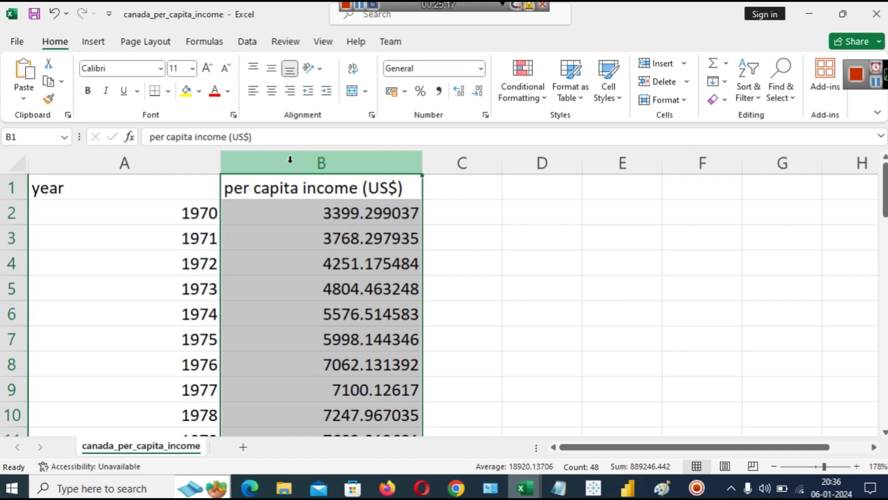
- Switch to the Canada PCI Linear Regression notes in Notepad and save the file
mouse_move(559, 488)
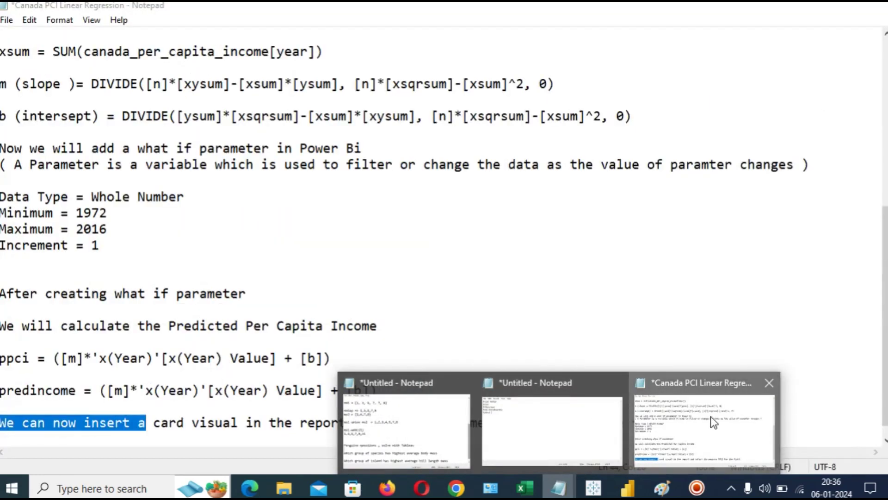
left_click(711, 415)
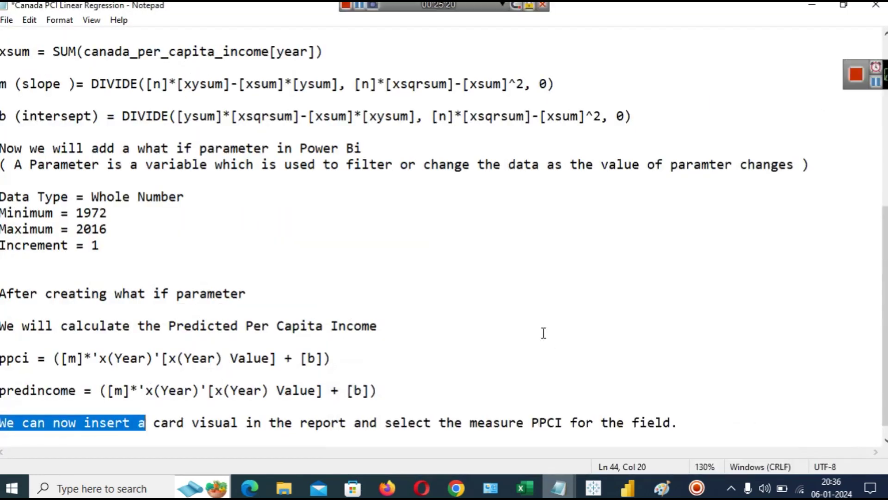
left_click(543, 333)
key("ctrl+s")
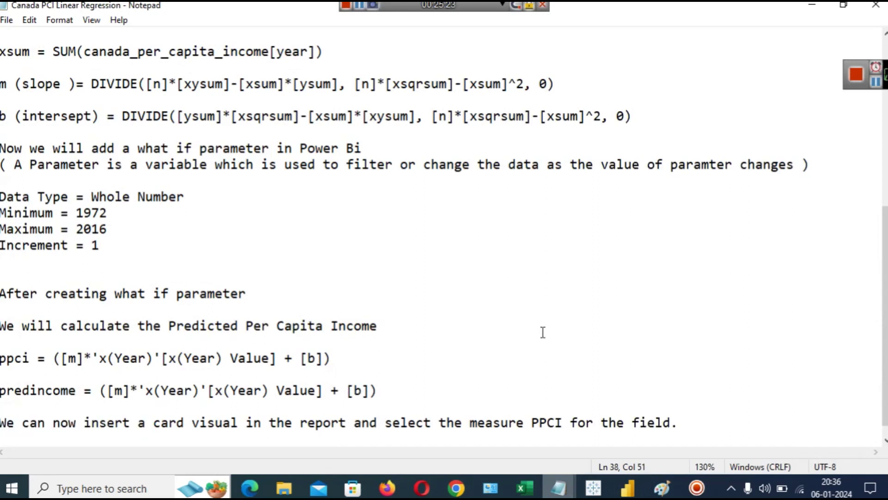